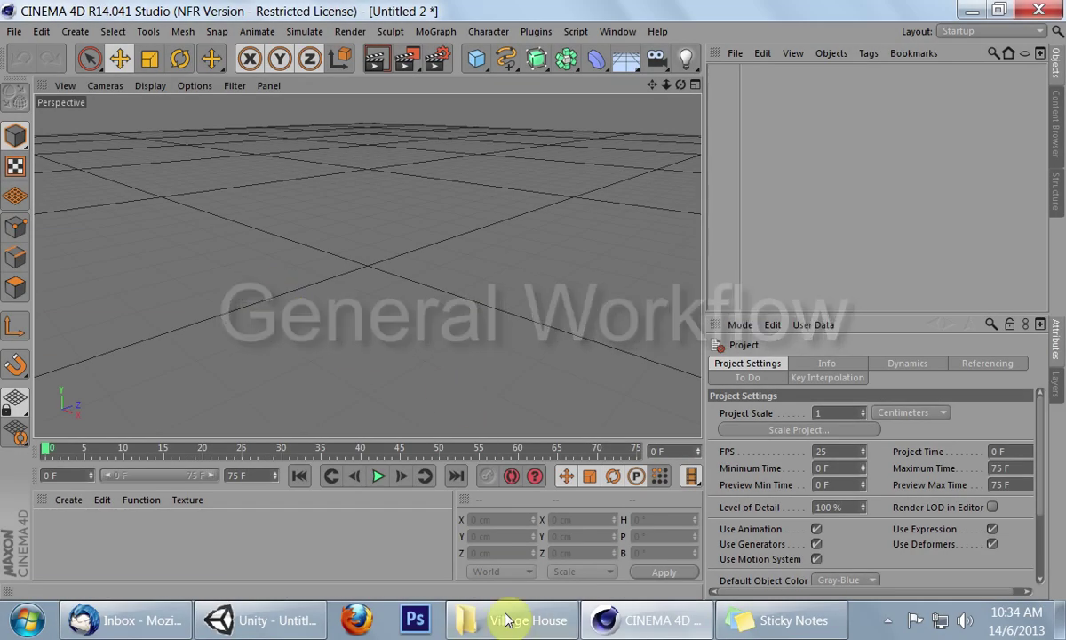
- Open Village House.c4d from the Village House folder in CINEMA 4D
{"action": "left_click", "coordinate": [528, 621]}
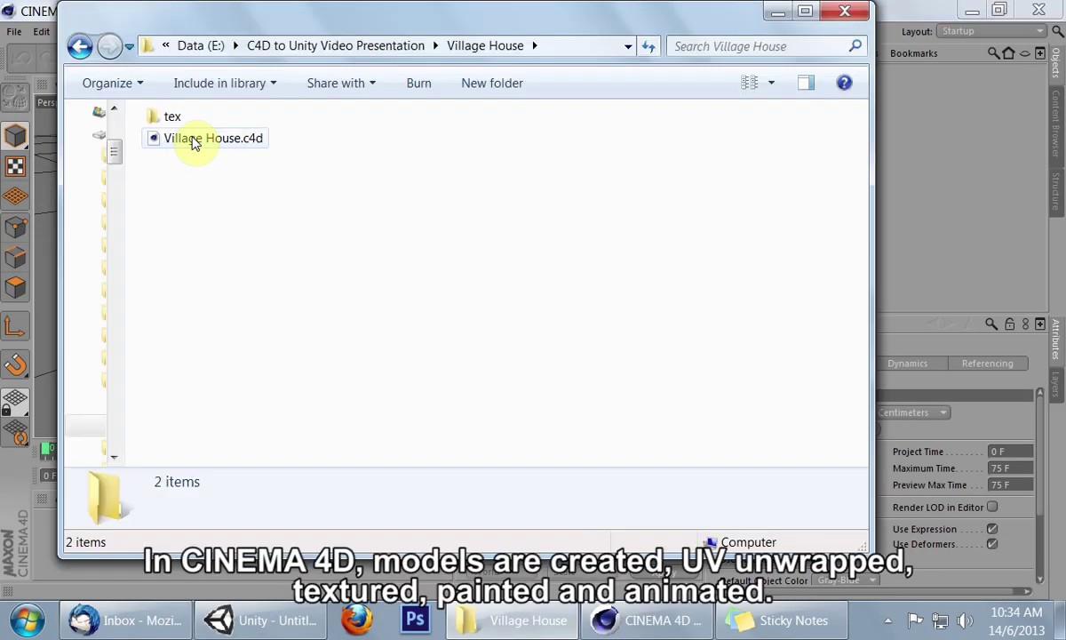
{"action": "left_click", "coordinate": [194, 144]}
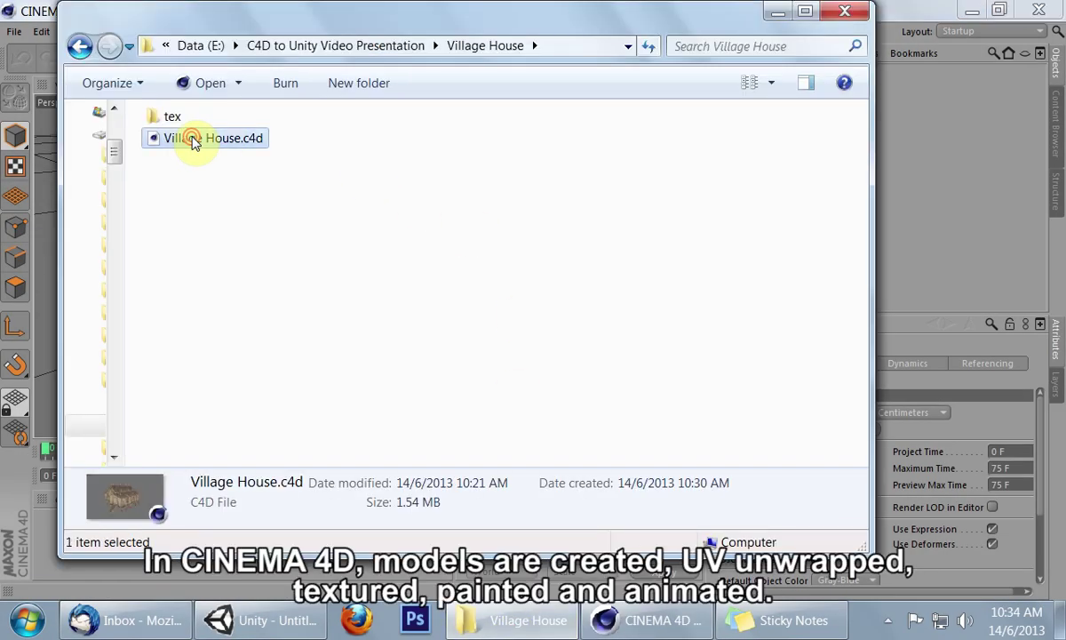
{"action": "left_click", "coordinate": [927, 345]}
{"action": "left_click_drag", "start_coordinate": [684, 89], "coordinate": [600, 87]}
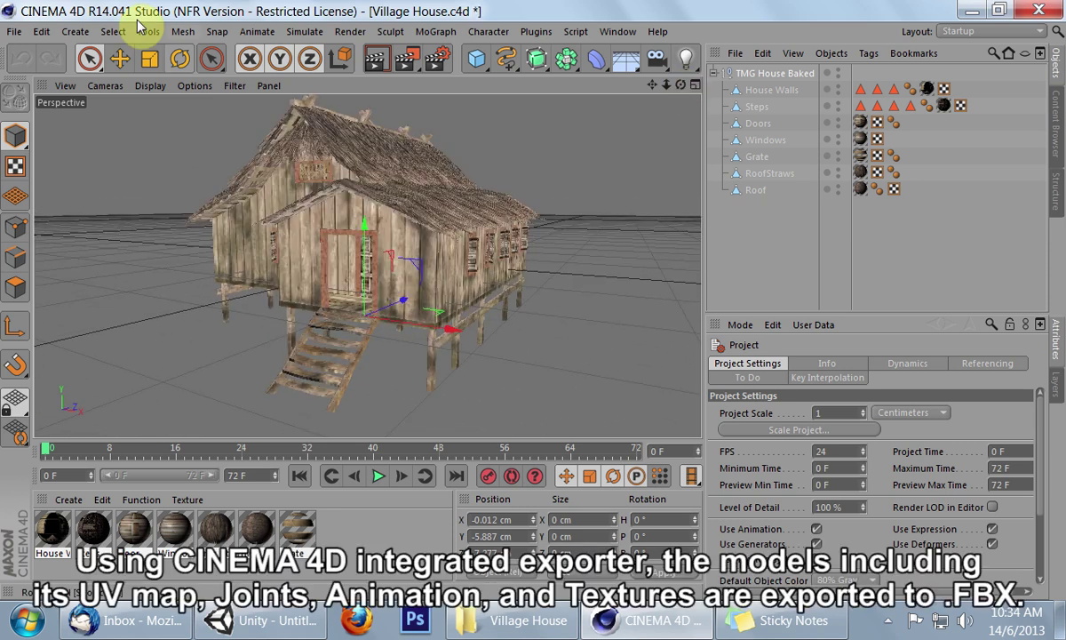
- Start an FBX export of the house, saved as Village House.fbx in the Village House folder
{"action": "left_click", "coordinate": [13, 32]}
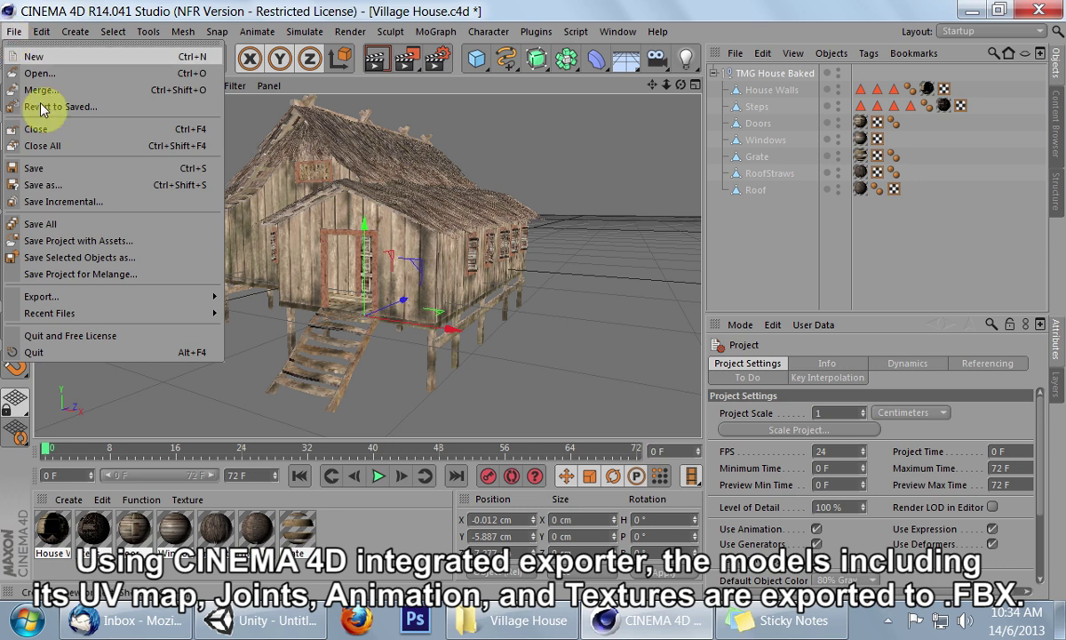
{"action": "mouse_move", "coordinate": [188, 304]}
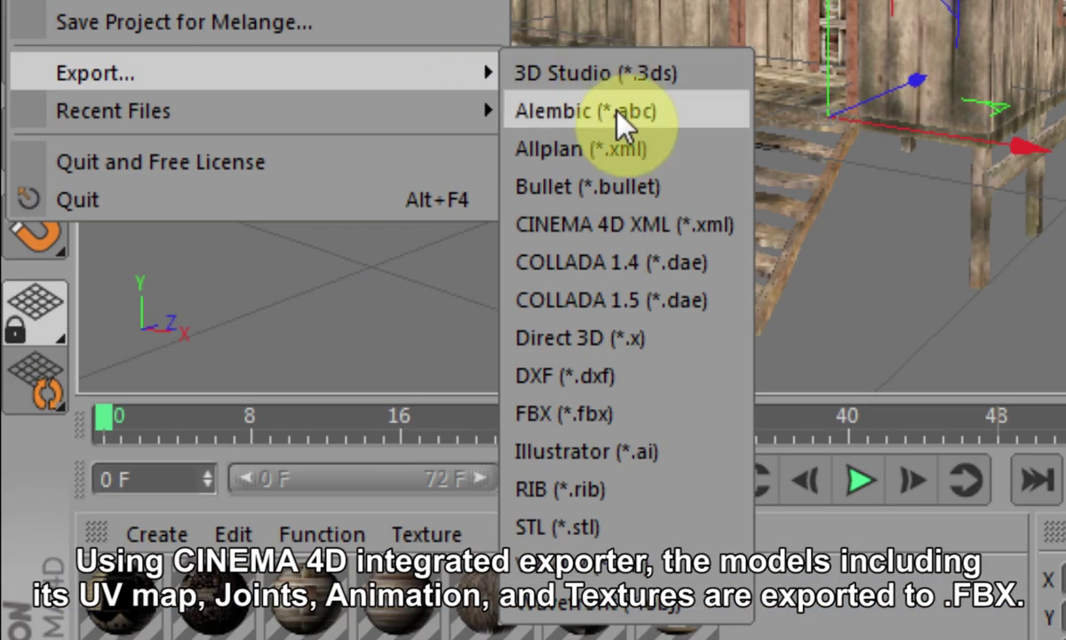
{"action": "left_click", "coordinate": [626, 415]}
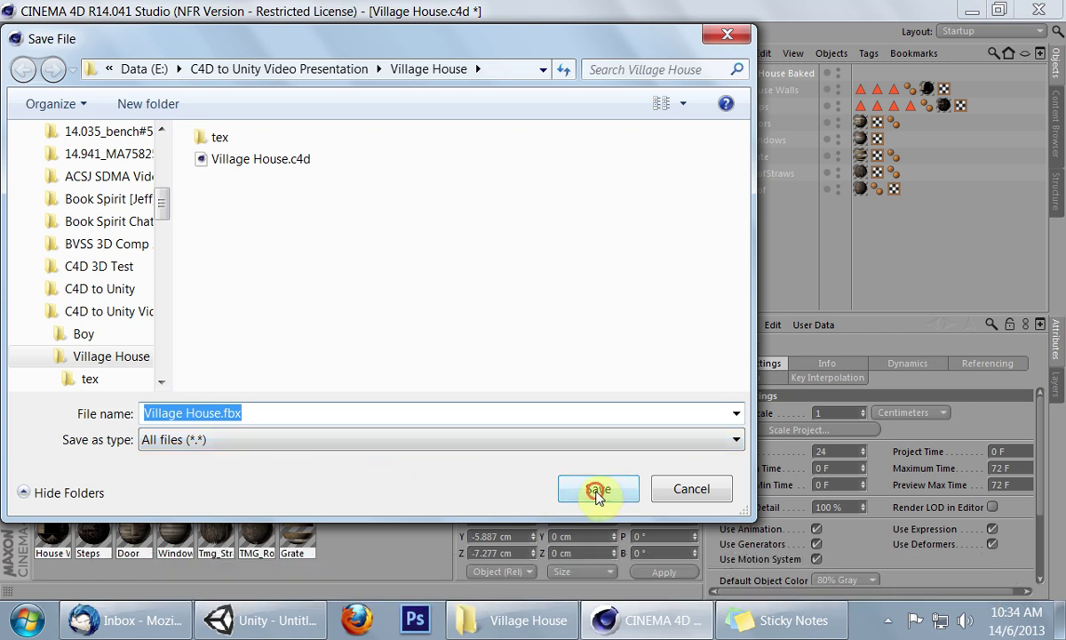
{"action": "left_click", "coordinate": [598, 490]}
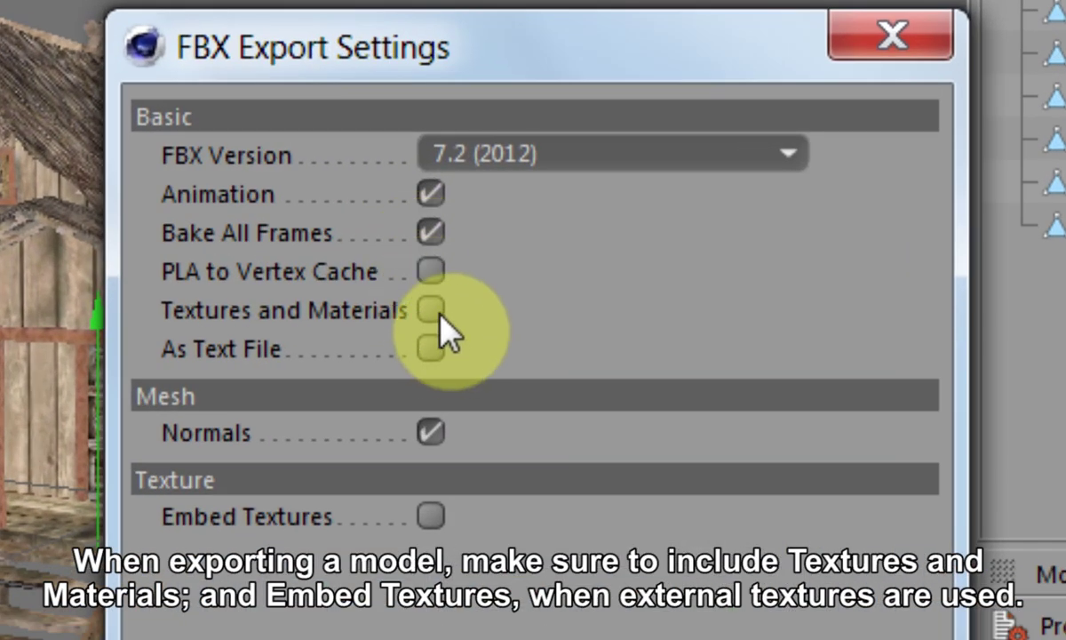
- Enable Textures and Materials and Embed Textures, turn off Animation, and complete the FBX export
{"action": "left_click", "coordinate": [430, 311]}
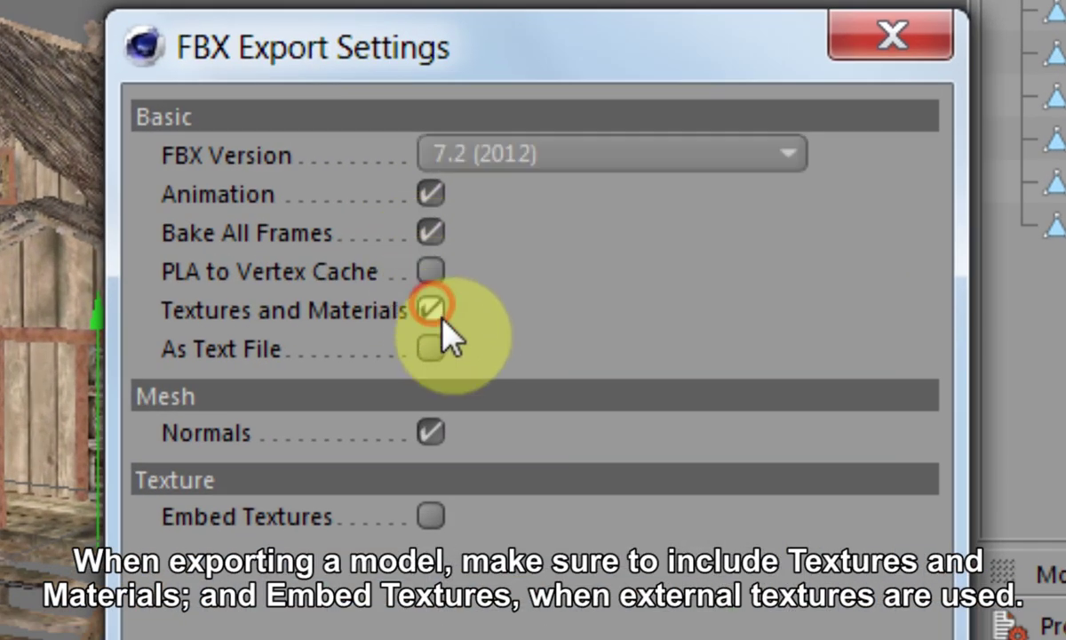
{"action": "left_click", "coordinate": [432, 514]}
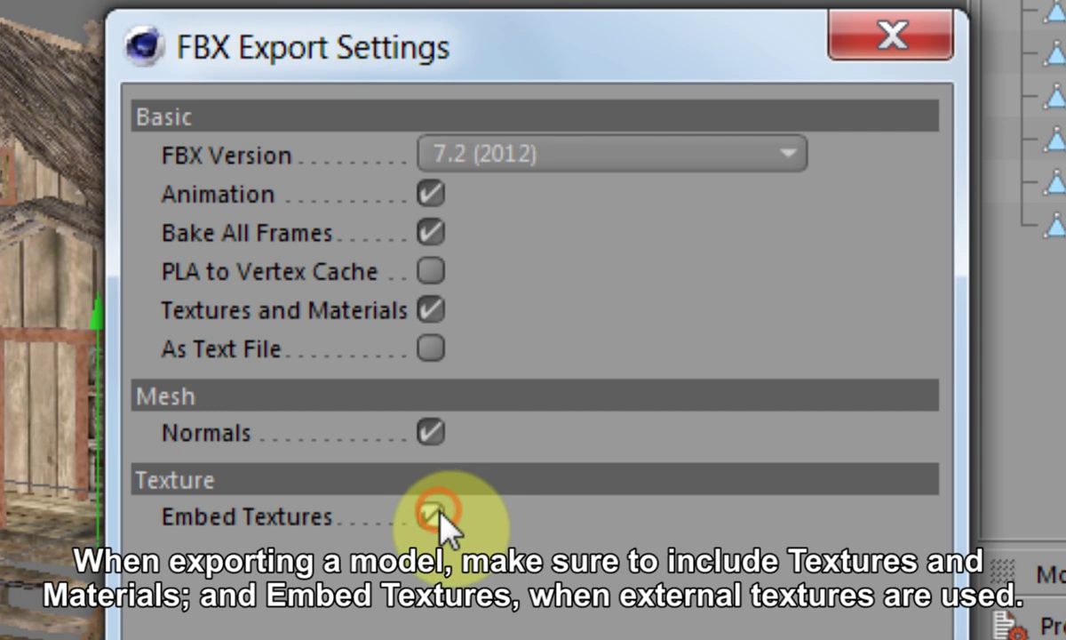
{"action": "left_click", "coordinate": [433, 194]}
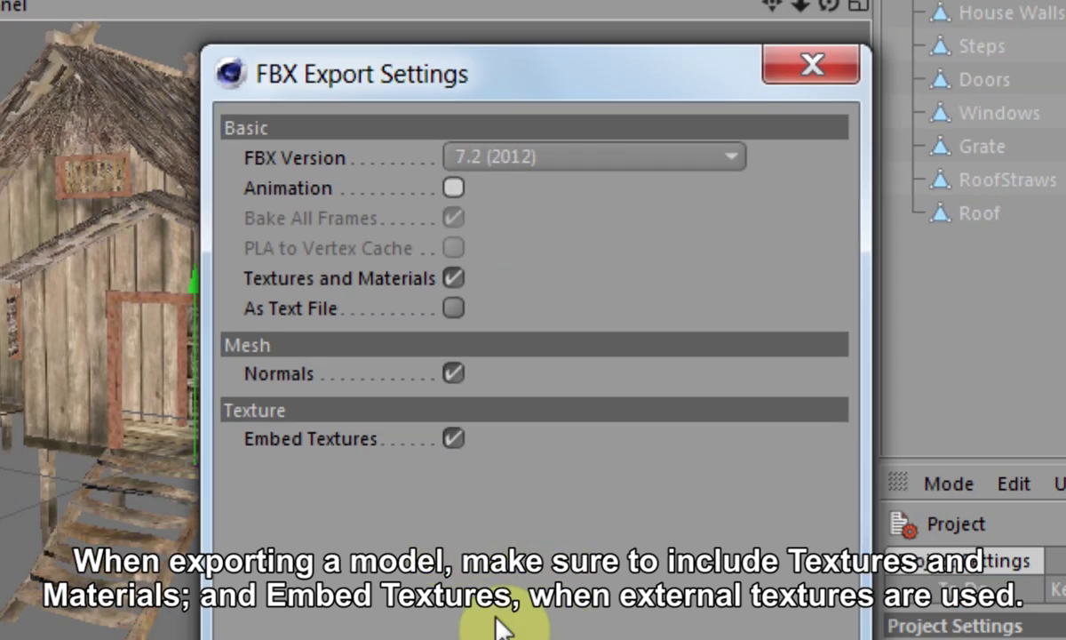
{"action": "left_click", "coordinate": [507, 460]}
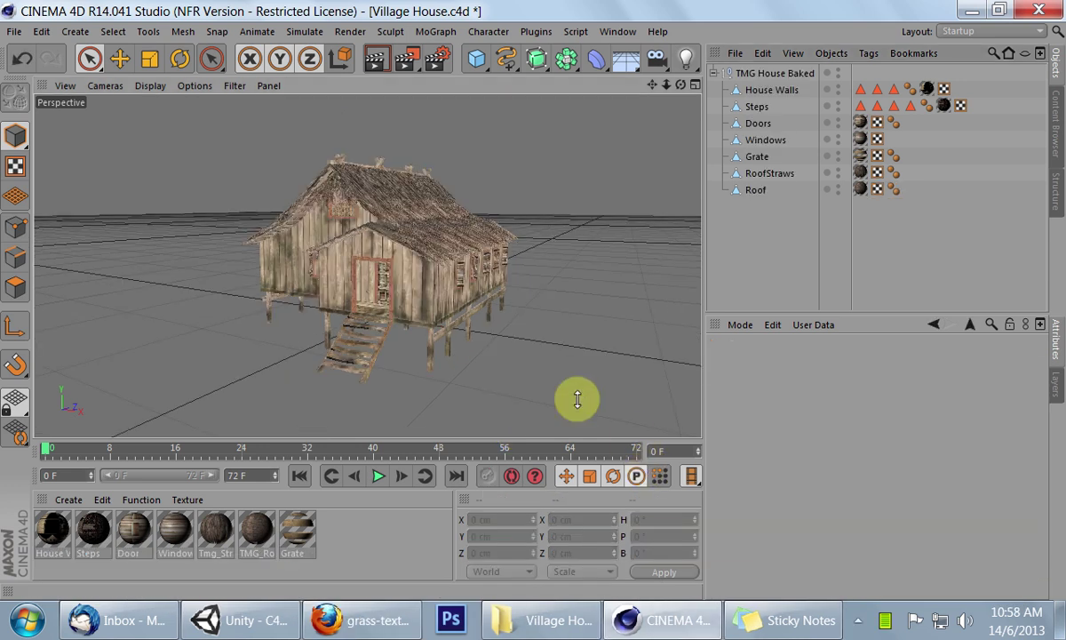
- Switch to Unity and import Village House.fbx as a new asset into the project's Village House folder
{"action": "left_click", "coordinate": [271, 624]}
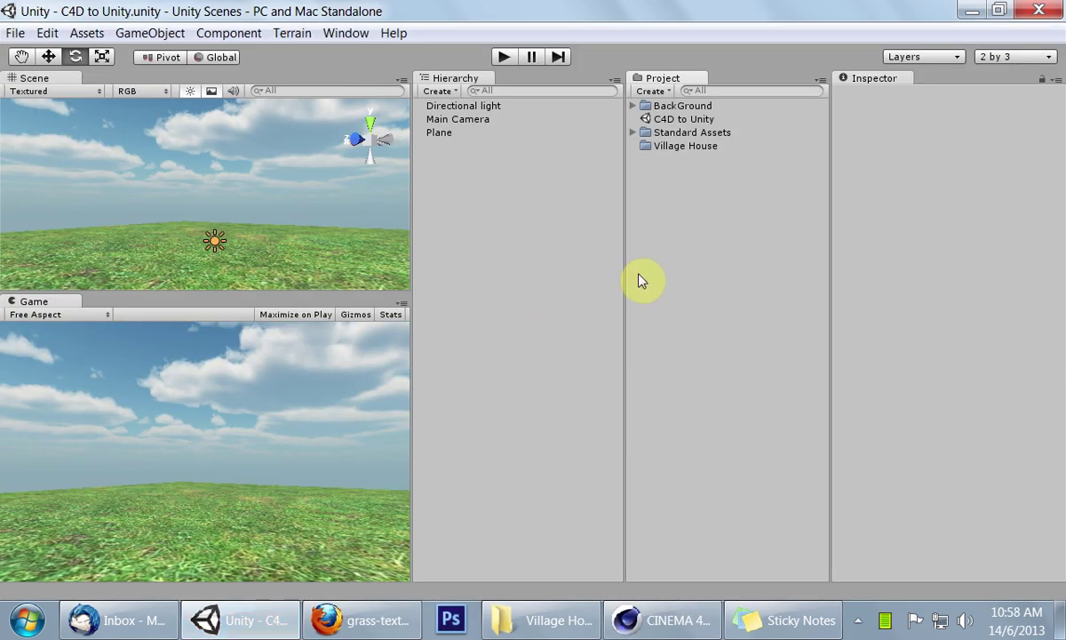
{"action": "right_click", "coordinate": [693, 149]}
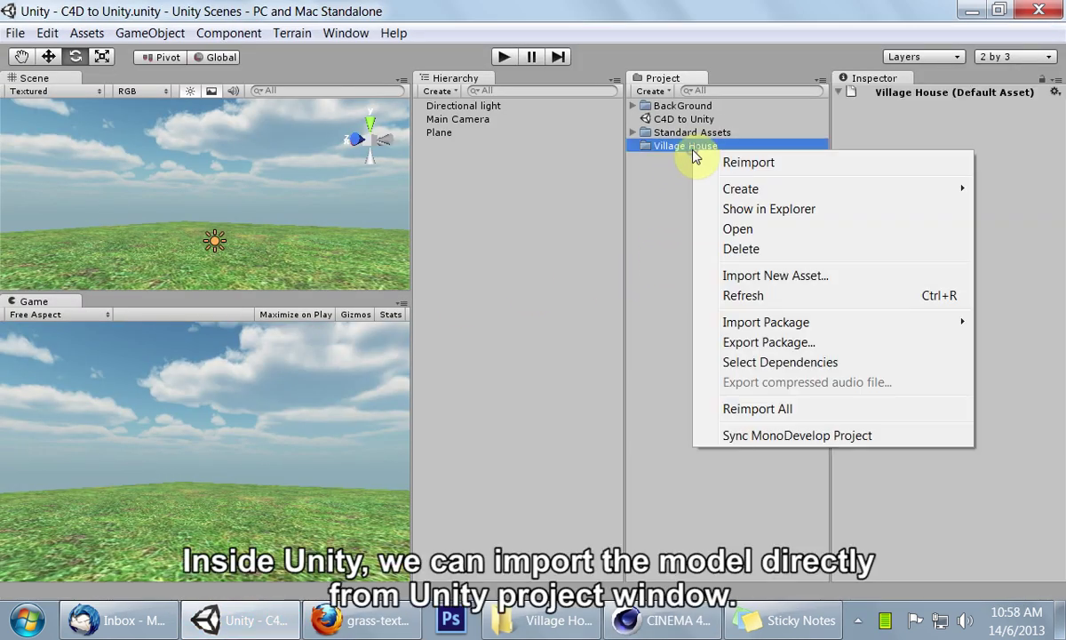
{"action": "left_click", "coordinate": [751, 275]}
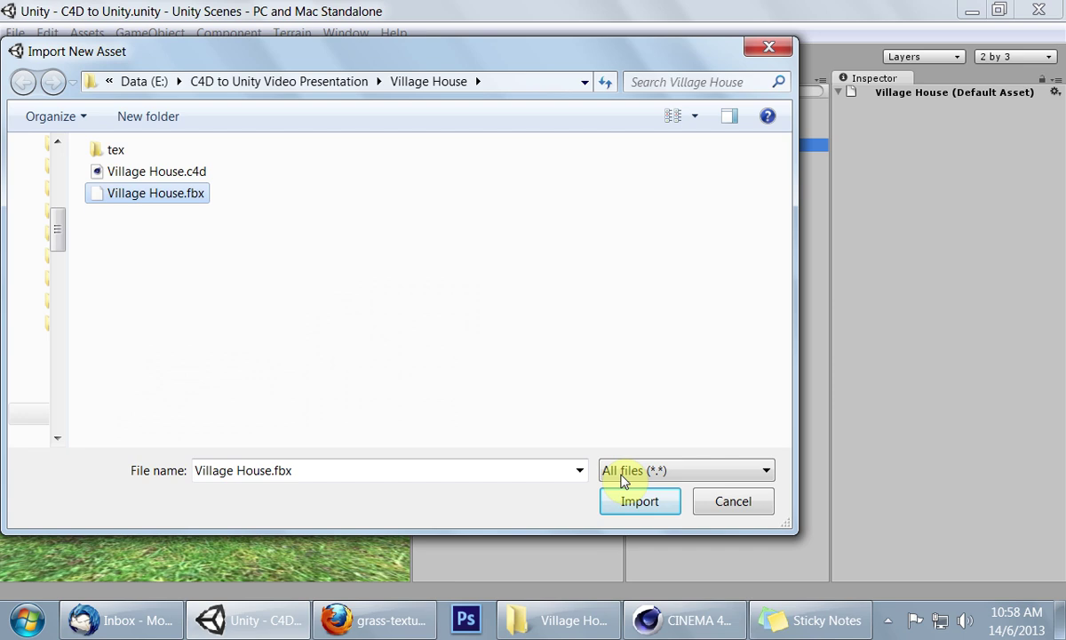
{"action": "left_click", "coordinate": [632, 501]}
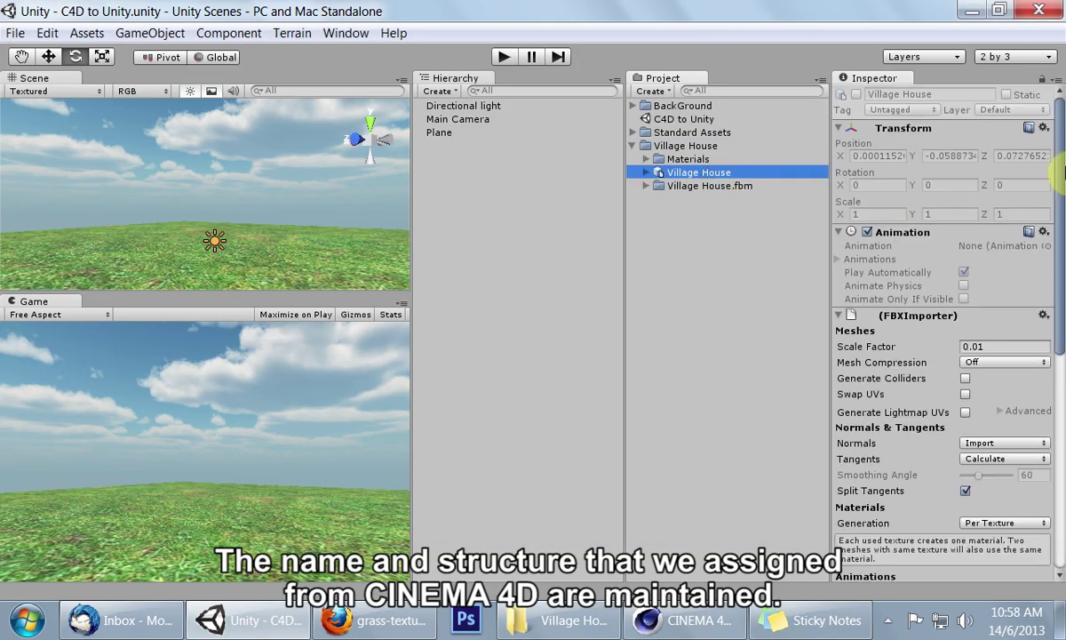
- Preview the imported Village House model and add it to the scene
{"action": "left_click_drag", "start_coordinate": [1063, 168], "coordinate": [1053, 433]}
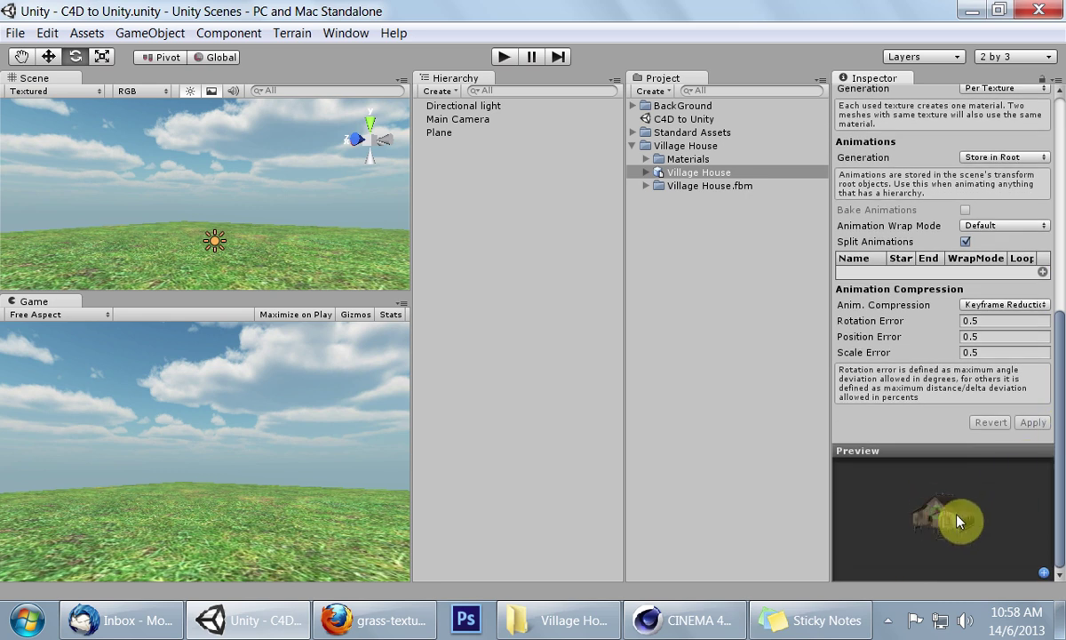
{"action": "left_click_drag", "start_coordinate": [959, 522], "coordinate": [947, 488]}
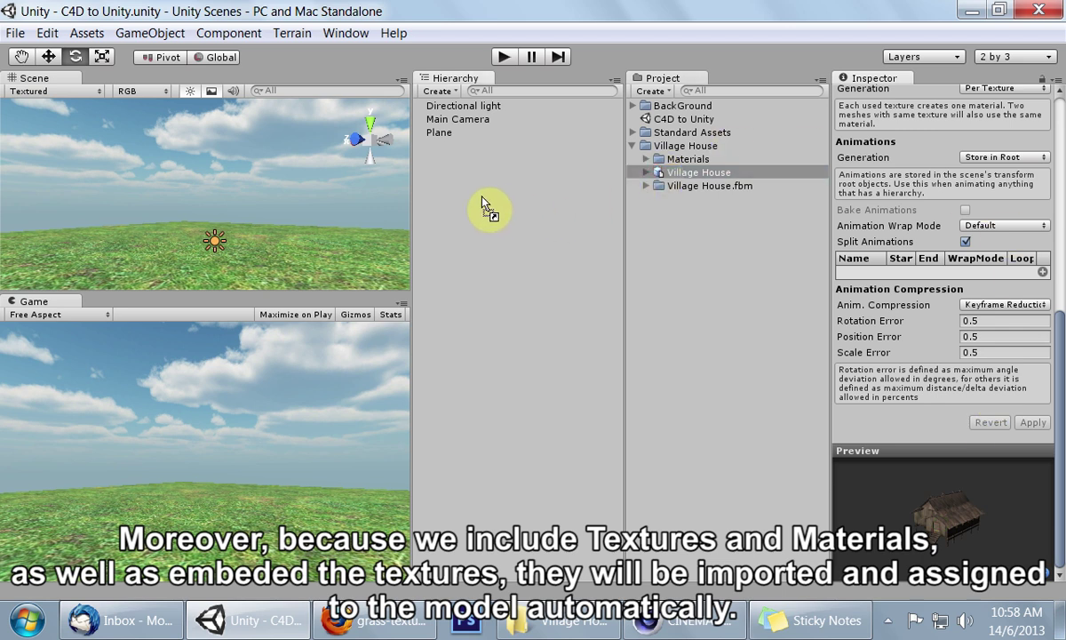
{"action": "left_click_drag", "start_coordinate": [482, 202], "coordinate": [483, 203]}
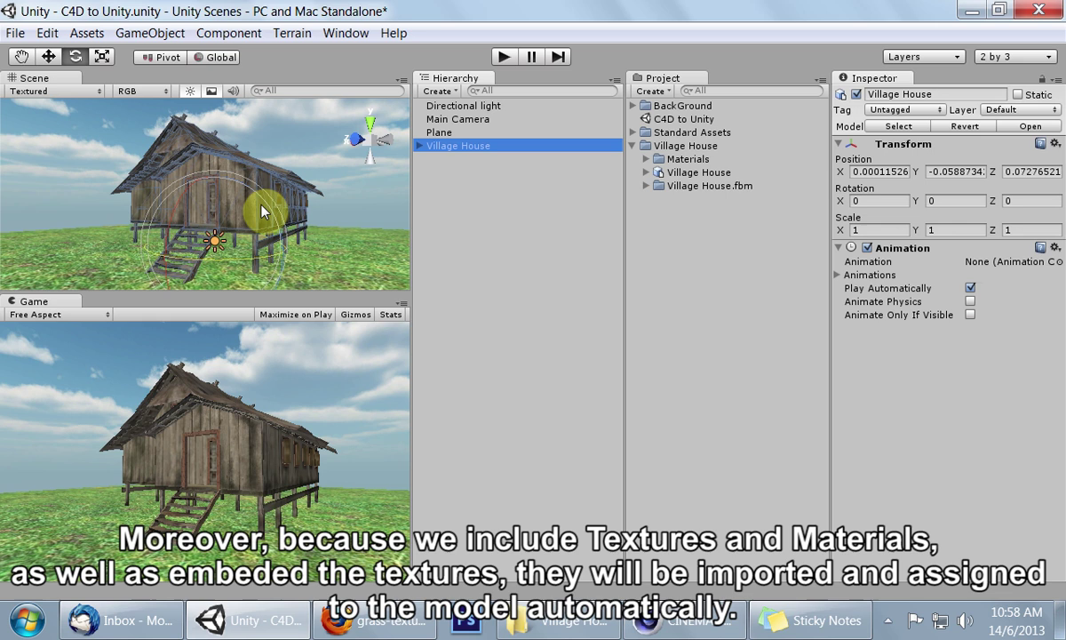
{"action": "left_click_drag", "start_coordinate": [210, 181], "coordinate": [116, 242], "text": "alt"}
{"action": "left_click_drag", "start_coordinate": [376, 232], "coordinate": [251, 215], "text": "alt"}
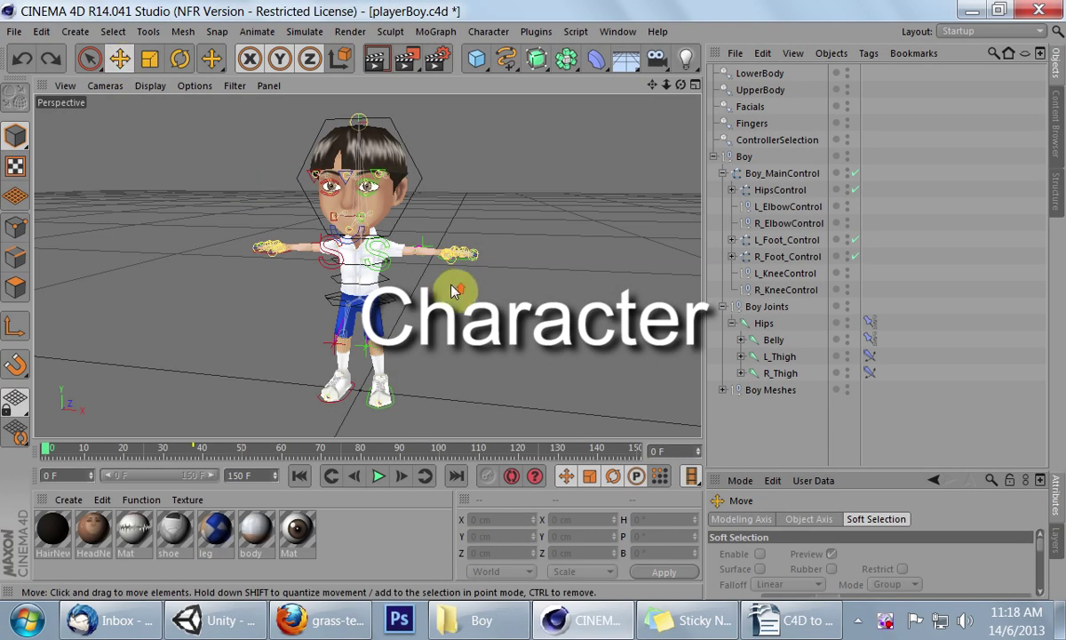
- Rotate the character's left arm by about 95° so it hangs down beside the body
{"action": "scroll", "coordinate": [451, 290], "scroll_direction": "up", "scroll_amount": 3}
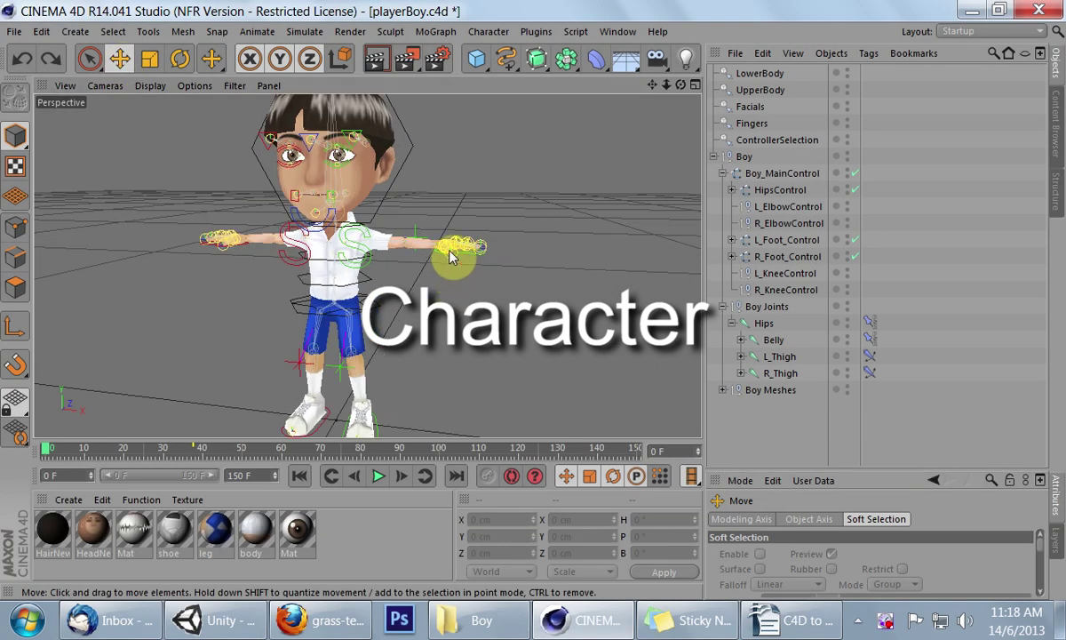
{"action": "left_click_drag", "start_coordinate": [468, 256], "coordinate": [443, 255]}
{"action": "key", "text": "r"}
{"action": "left_click_drag", "start_coordinate": [444, 270], "coordinate": [416, 345]}
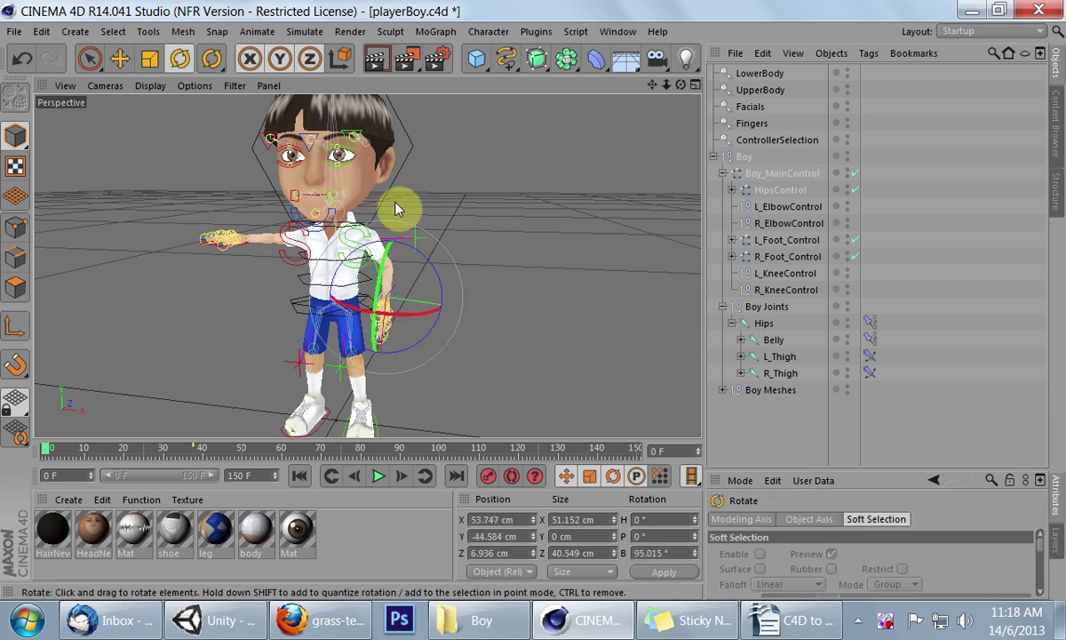
- Rotate the right eyelid controls on the character's face to close the right eye
{"action": "left_click", "coordinate": [393, 184]}
{"action": "left_click_drag", "start_coordinate": [357, 204], "coordinate": [338, 213]}
{"action": "scroll", "coordinate": [342, 213], "scroll_direction": "up", "scroll_amount": 4}
{"action": "left_click_drag", "start_coordinate": [382, 236], "coordinate": [317, 243], "text": "alt"}
{"action": "left_click", "coordinate": [351, 202]}
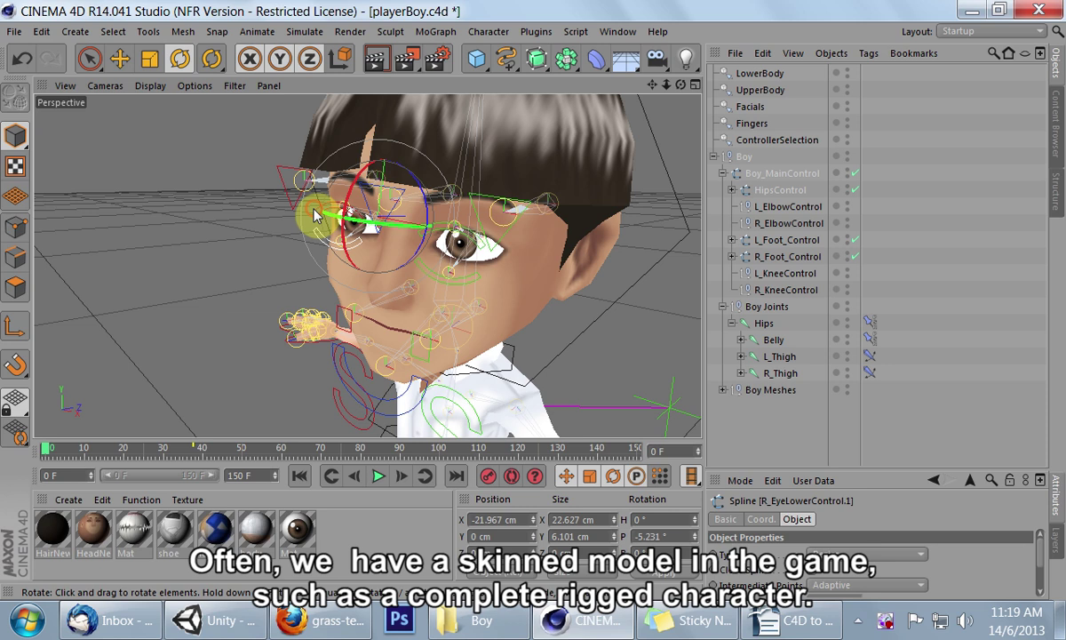
{"action": "left_click", "coordinate": [317, 216]}
{"action": "left_click_drag", "start_coordinate": [345, 190], "coordinate": [348, 226]}
- Open the character's mouth with its facial control and rotate the right eyebrow control
{"action": "left_click_drag", "start_coordinate": [373, 284], "coordinate": [369, 240], "text": "alt"}
{"action": "left_click", "coordinate": [397, 339]}
{"action": "left_click_drag", "start_coordinate": [410, 278], "coordinate": [416, 293]}
{"action": "left_click", "coordinate": [284, 163]}
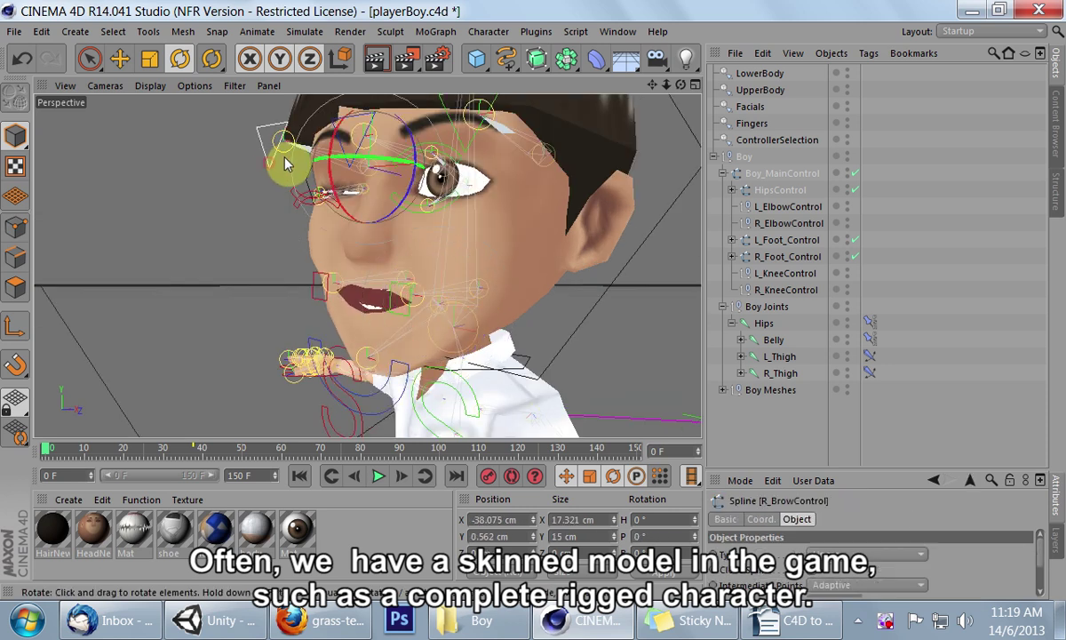
{"action": "left_click_drag", "start_coordinate": [335, 156], "coordinate": [330, 165]}
{"action": "left_click", "coordinate": [311, 293]}
{"action": "left_click_drag", "start_coordinate": [310, 293], "coordinate": [537, 201], "text": "alt"}
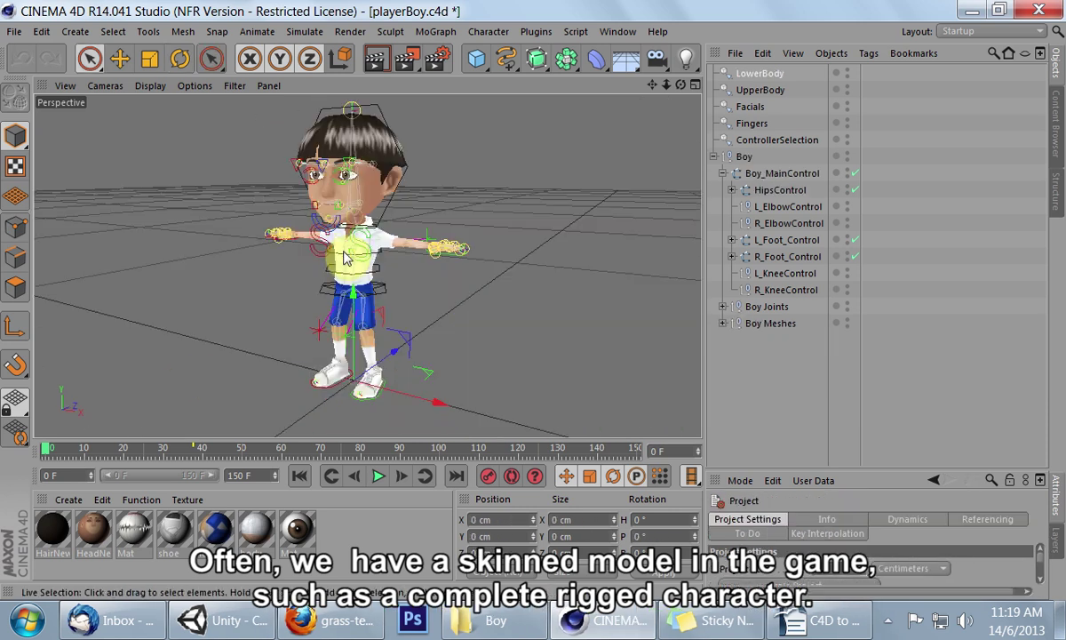
- Export the rigged character as playerBoy.fbx into the Boy folder, accepting the current FBX export settings
{"action": "left_click_drag", "start_coordinate": [345, 257], "coordinate": [374, 227], "text": "alt"}
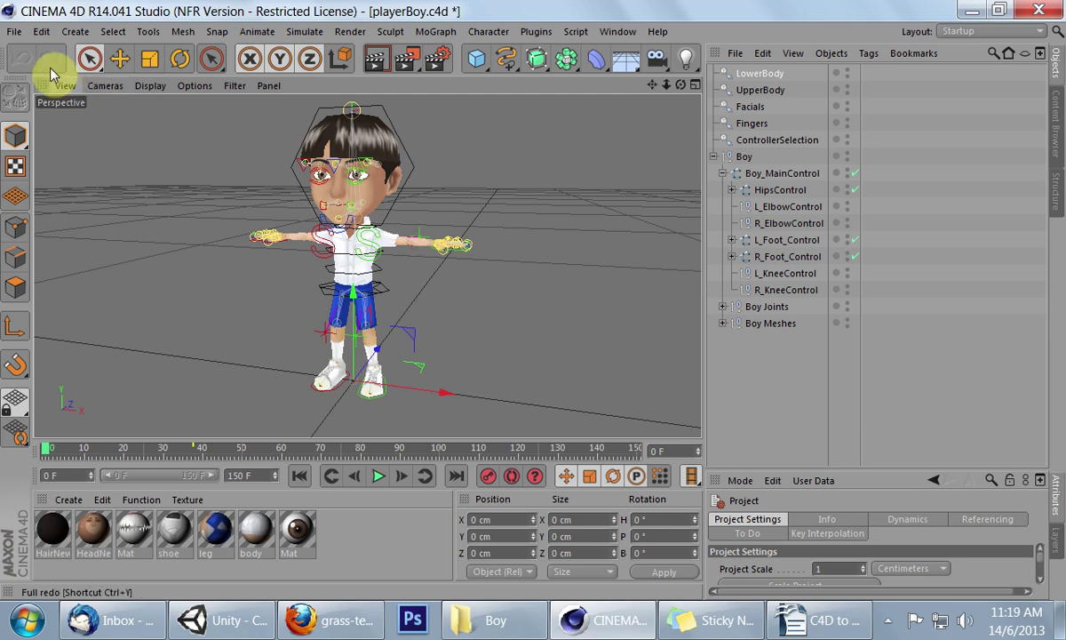
{"action": "left_click", "coordinate": [16, 34]}
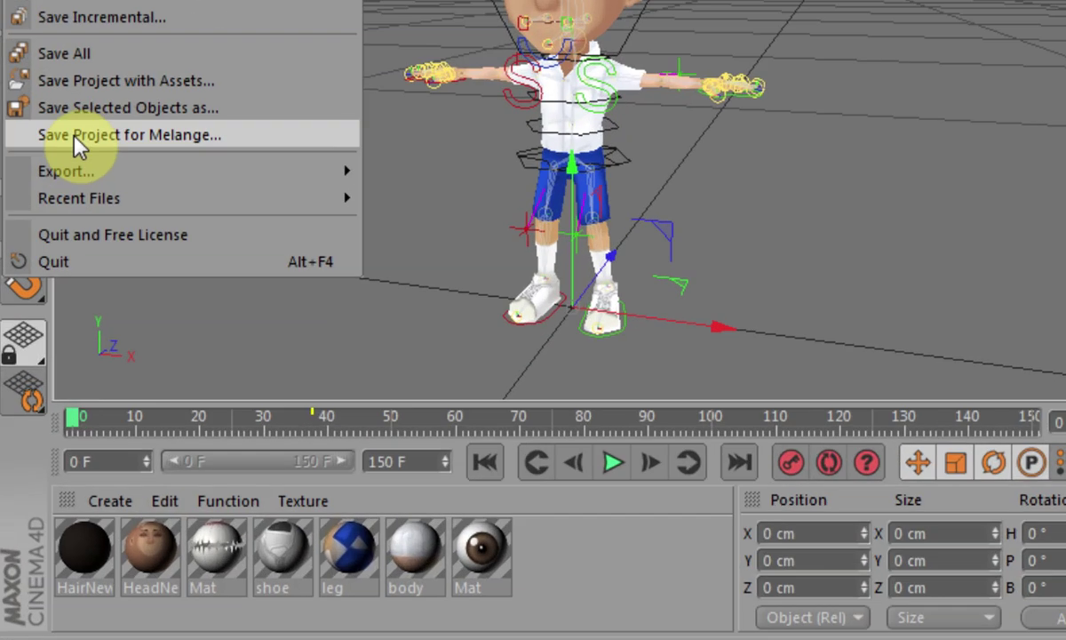
{"action": "mouse_move", "coordinate": [44, 291]}
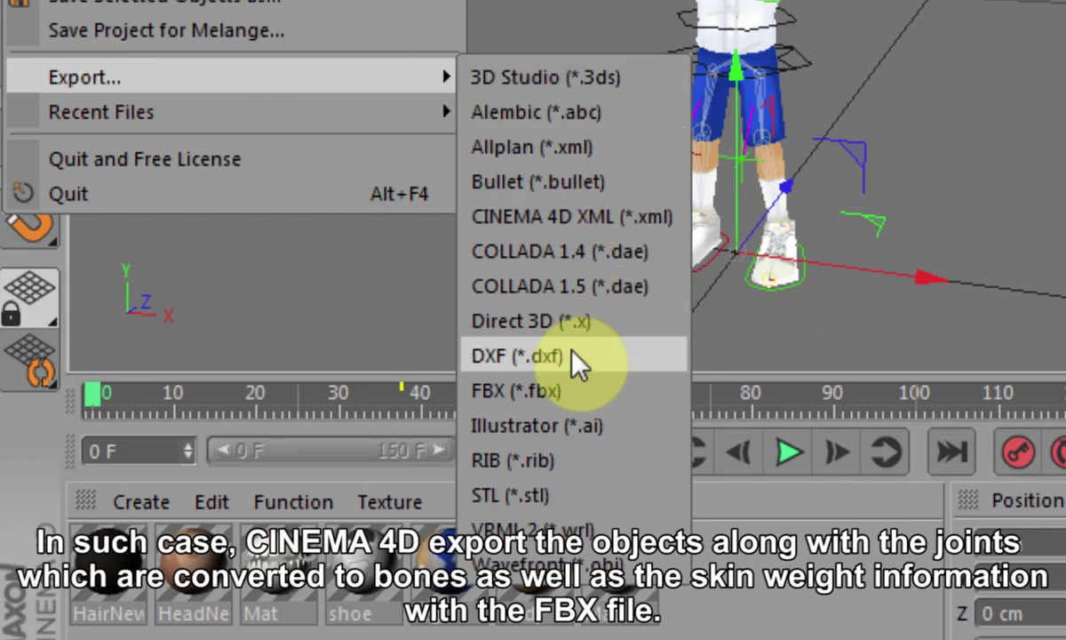
{"action": "left_click", "coordinate": [562, 391]}
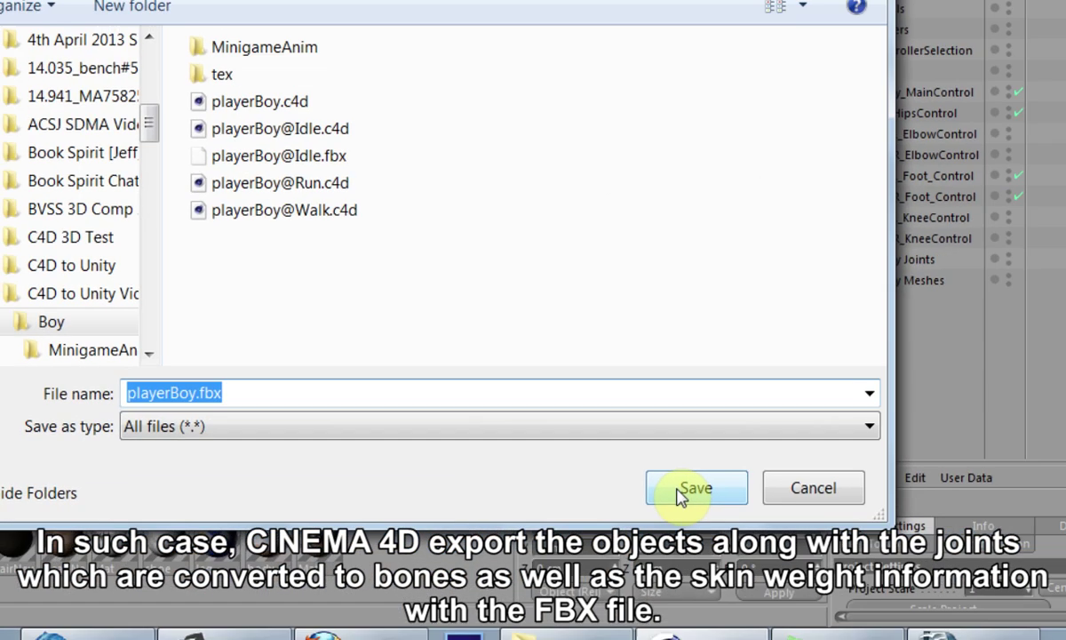
{"action": "left_click", "coordinate": [933, 488]}
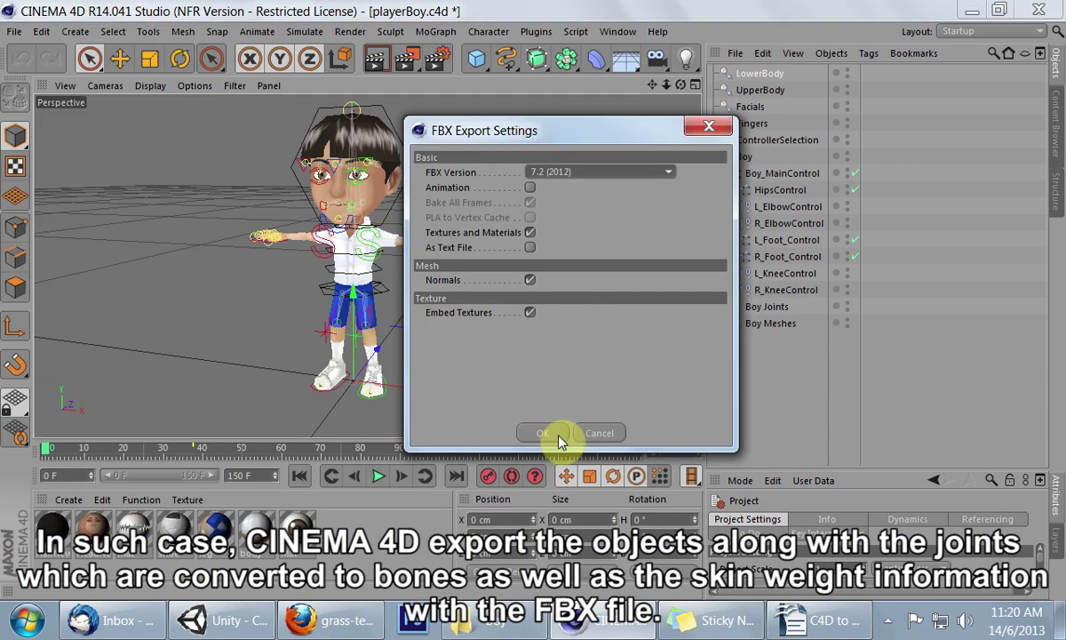
{"action": "left_click", "coordinate": [543, 434]}
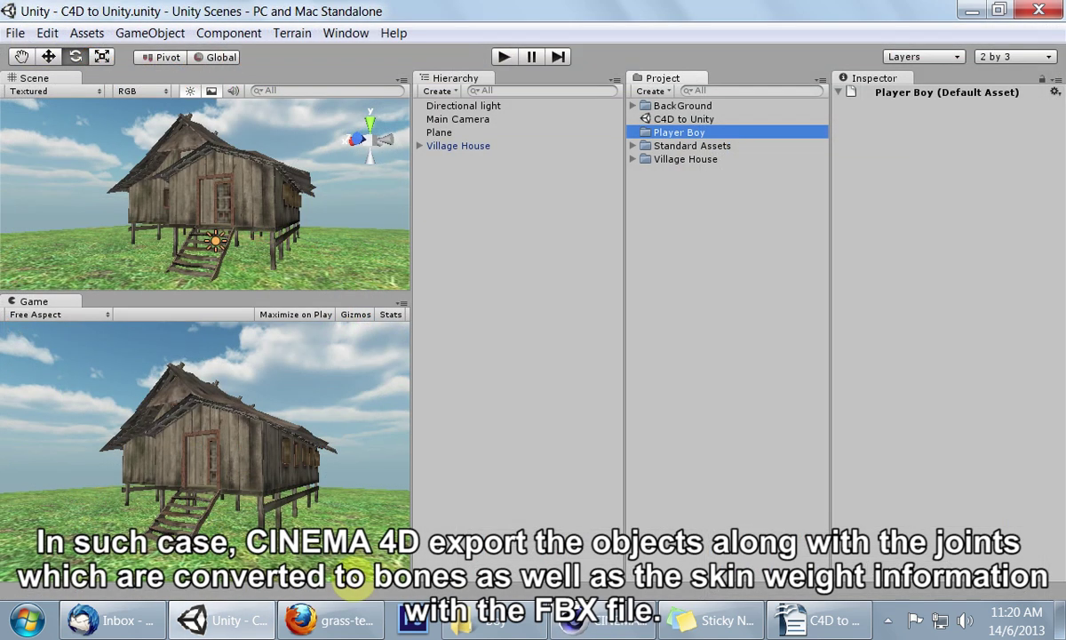
- Import playerBoy.fbx from the Boy folder into the Unity project's Player Boy folder and expand that folder
{"action": "left_click", "coordinate": [473, 620]}
{"action": "left_click_drag", "start_coordinate": [246, 183], "coordinate": [694, 133]}
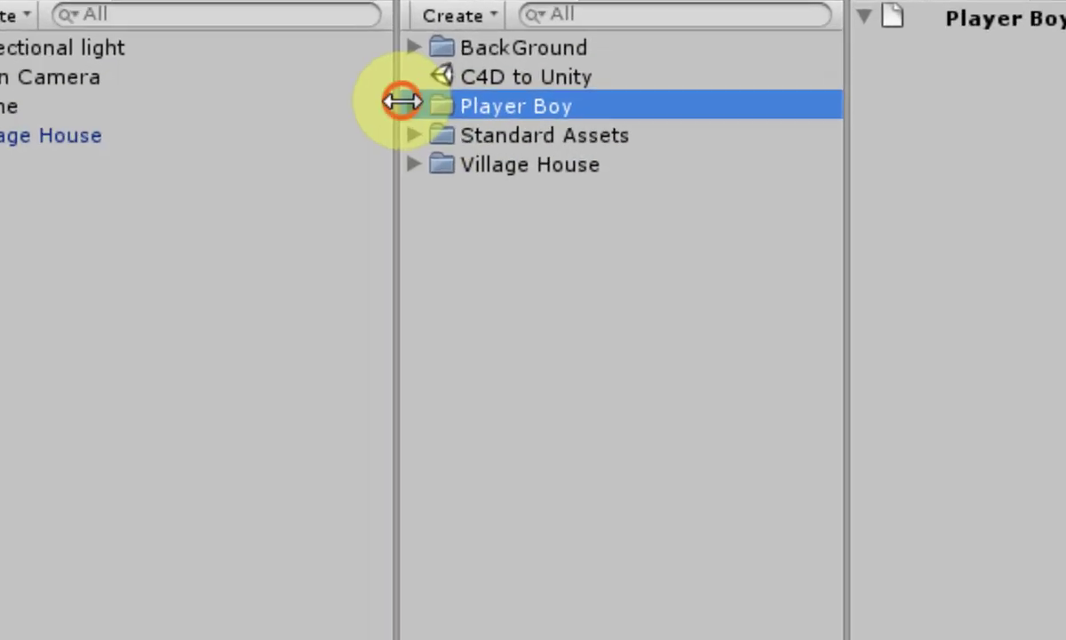
{"action": "left_click", "coordinate": [415, 105]}
- Preview the playerBoy model and place it in the scene near the house steps, at about X -7.82, Y 0, Z 11.94
{"action": "left_click", "coordinate": [519, 167]}
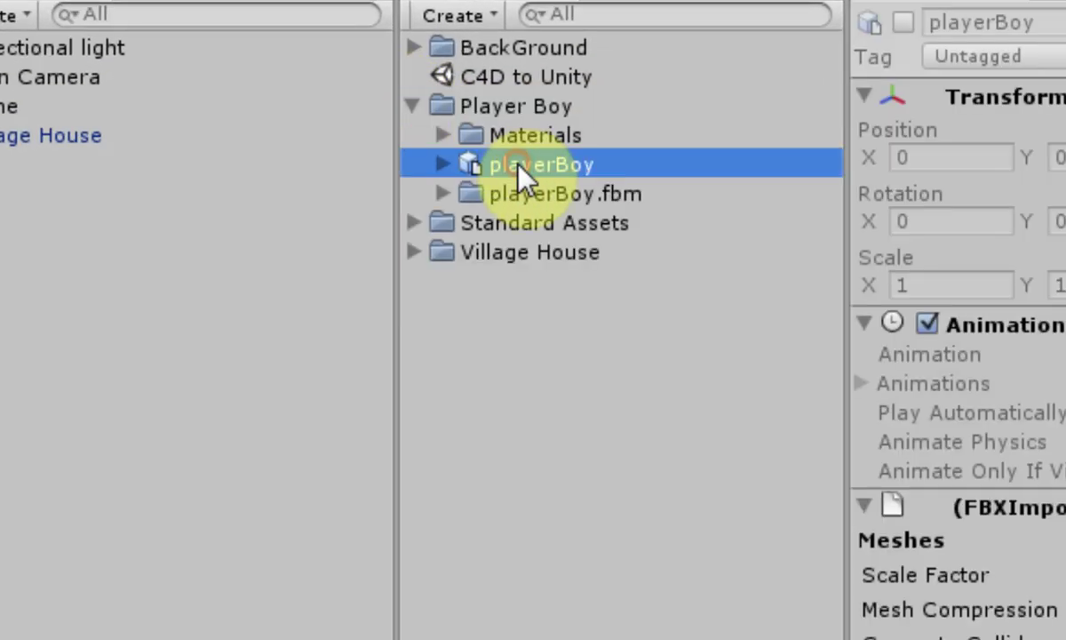
{"action": "scroll", "coordinate": [946, 356], "scroll_direction": "down", "scroll_amount": 3}
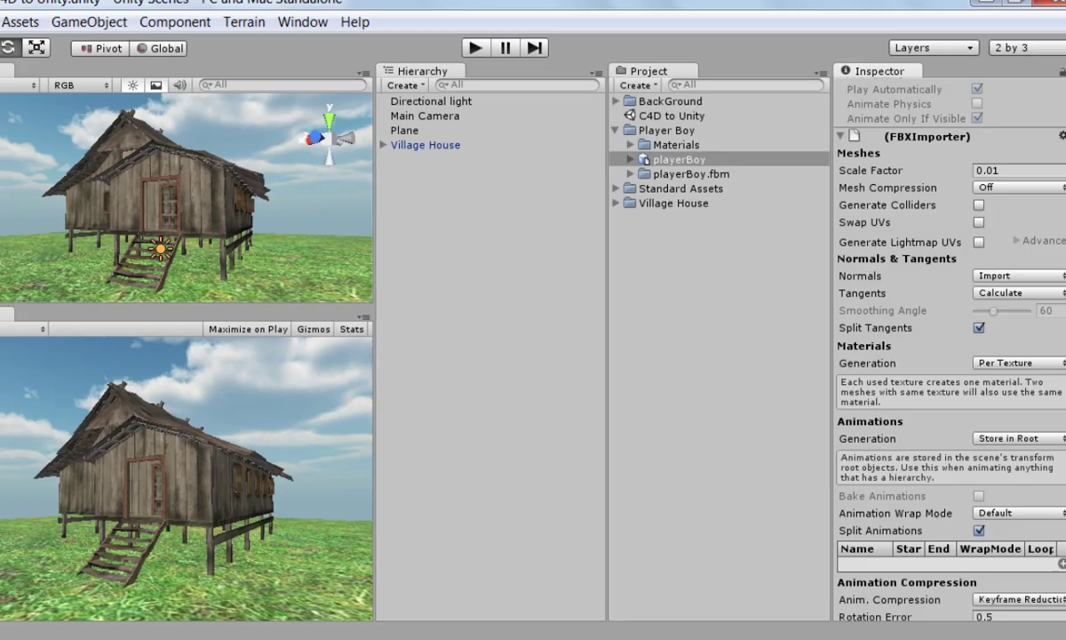
{"action": "scroll", "coordinate": [1062, 542], "scroll_direction": "down", "scroll_amount": 3}
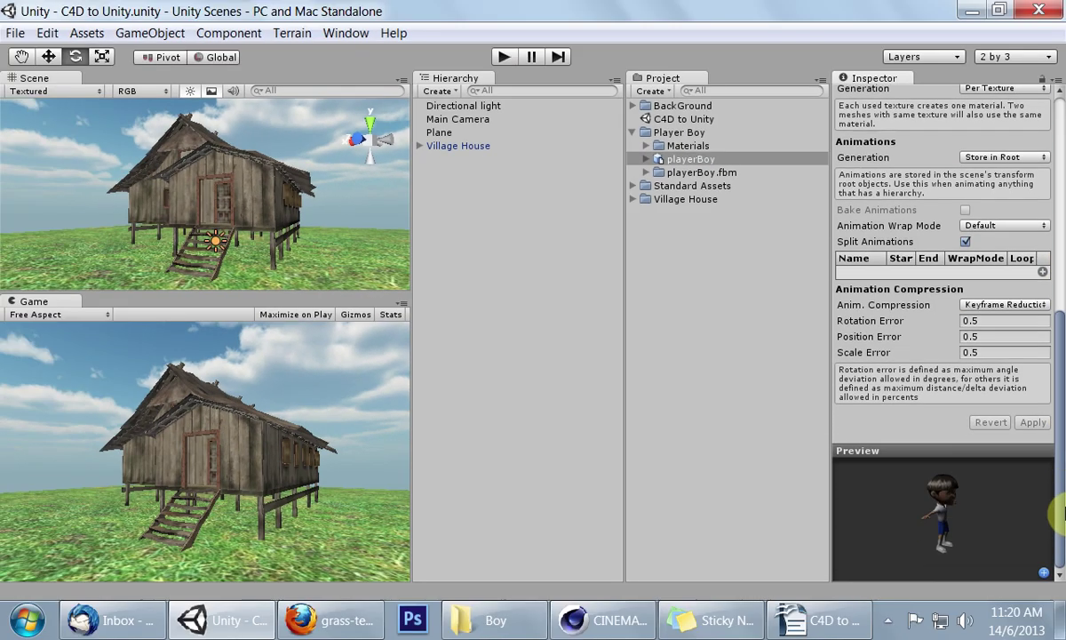
{"action": "left_click_drag", "start_coordinate": [678, 160], "coordinate": [466, 216]}
{"action": "left_click", "coordinate": [0, 47]}
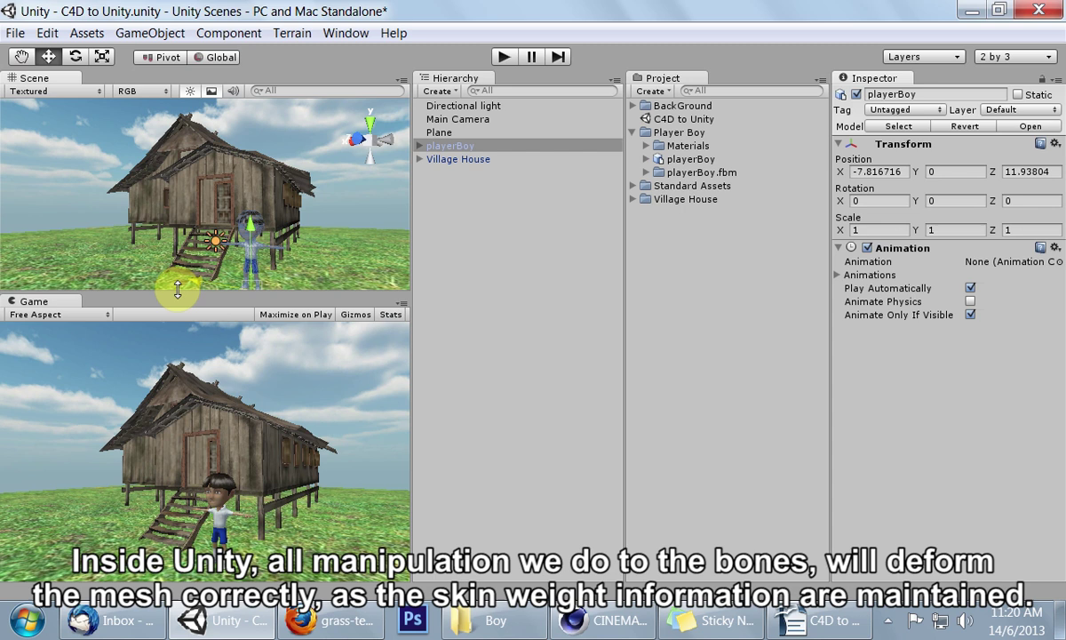
- Expand playerBoy's joint hierarchy down to the left arm and rotate the L_UpperArm joint to test the skin deformation
{"action": "double_click", "coordinate": [448, 148]}
{"action": "left_click", "coordinate": [420, 146]}
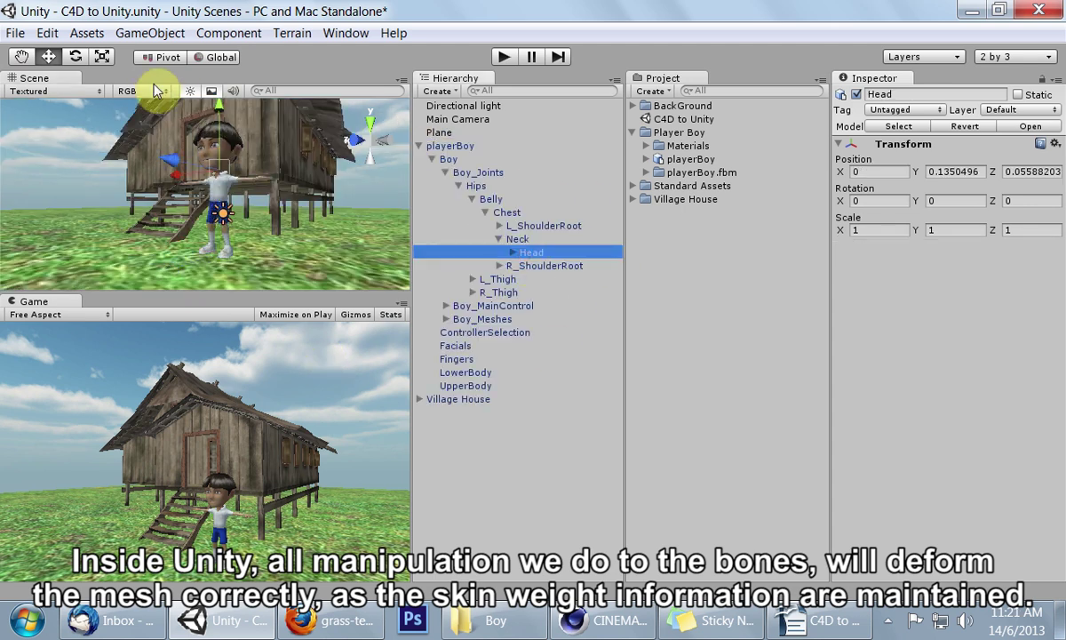
{"action": "left_click", "coordinate": [79, 60]}
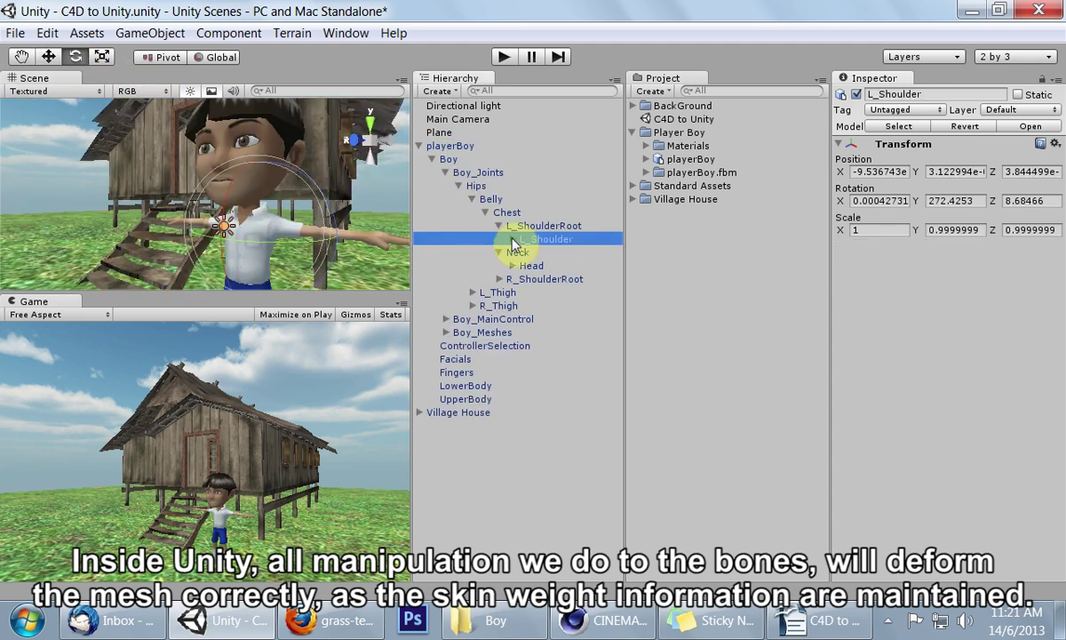
{"action": "left_click", "coordinate": [513, 239]}
{"action": "left_click", "coordinate": [555, 254]}
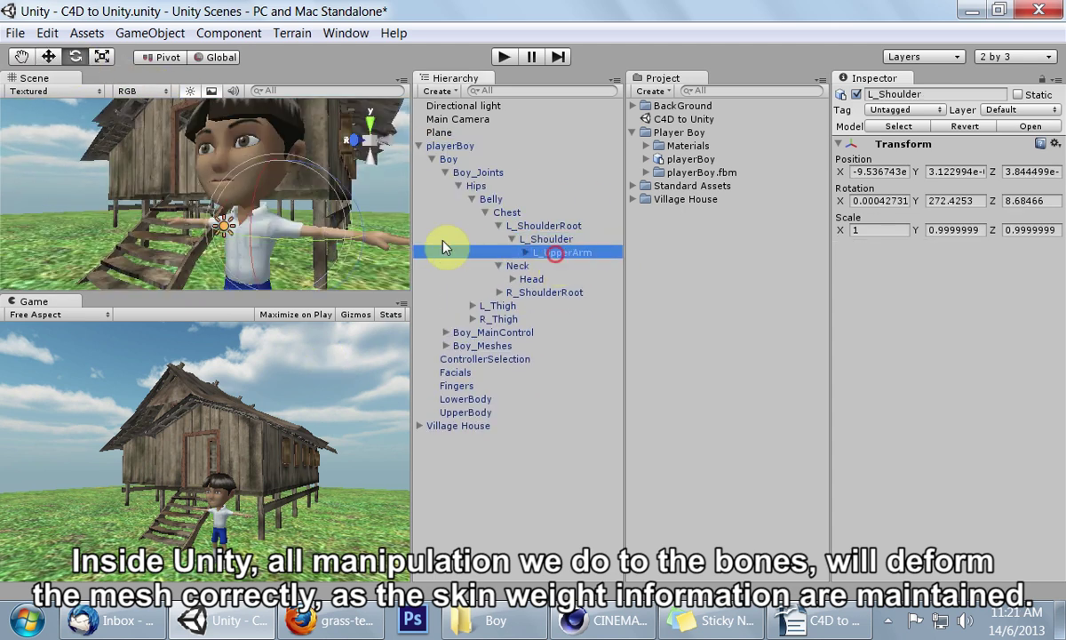
{"action": "left_click_drag", "start_coordinate": [302, 213], "coordinate": [216, 237]}
{"action": "left_click_drag", "start_coordinate": [273, 194], "coordinate": [298, 173]}
{"action": "left_click", "coordinate": [532, 279]}
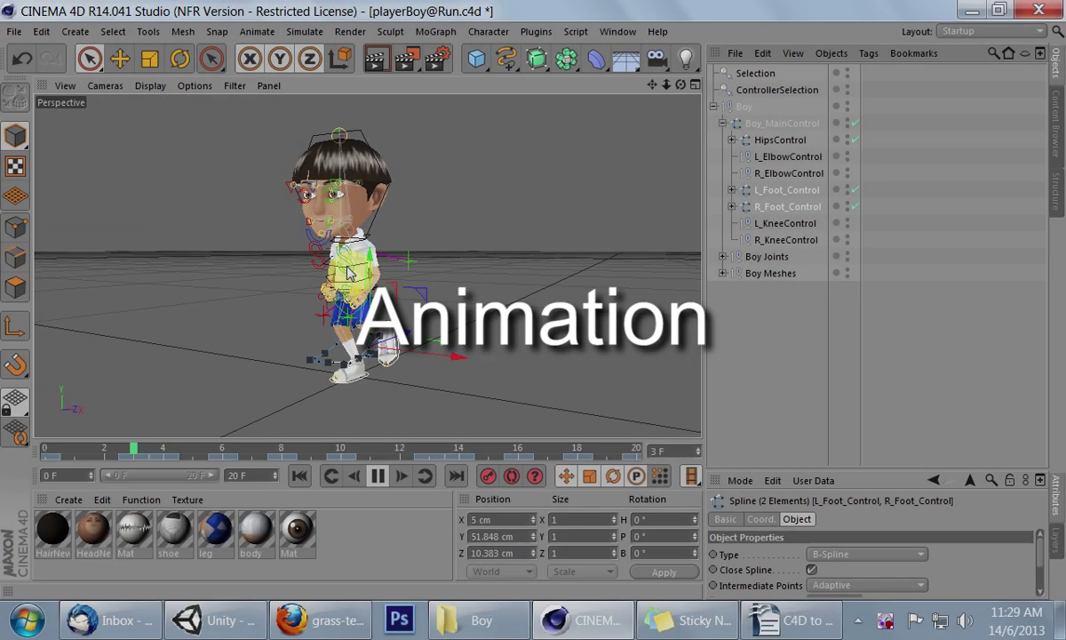
{"action": "scroll", "coordinate": [347, 269], "scroll_direction": "up", "scroll_amount": 4}
{"action": "left_click_drag", "start_coordinate": [345, 266], "coordinate": [247, 275], "text": "alt"}
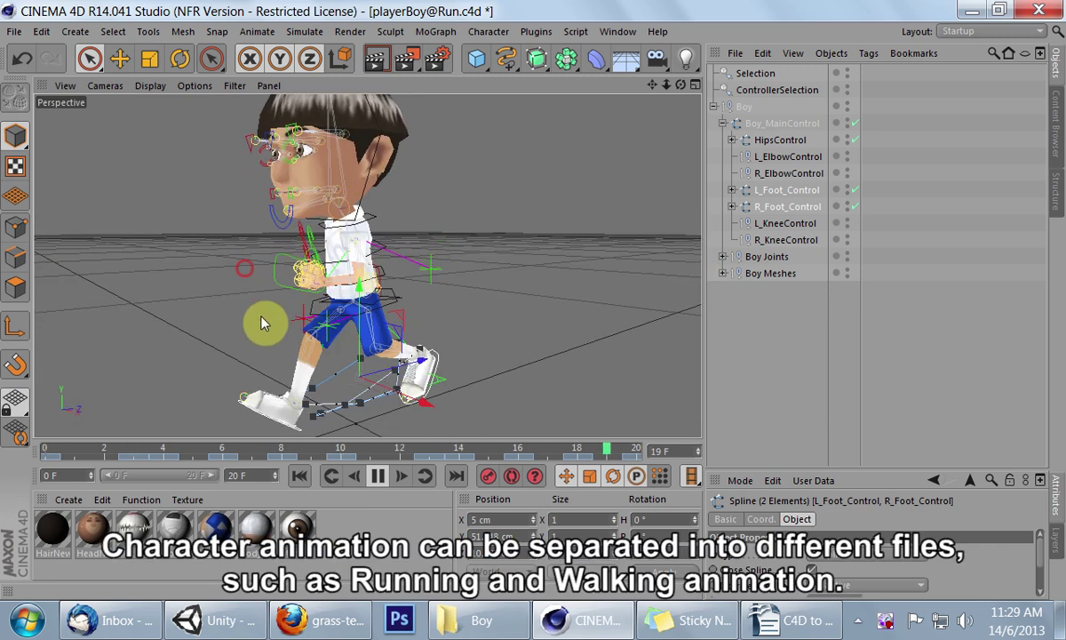
{"action": "left_click", "coordinate": [377, 480]}
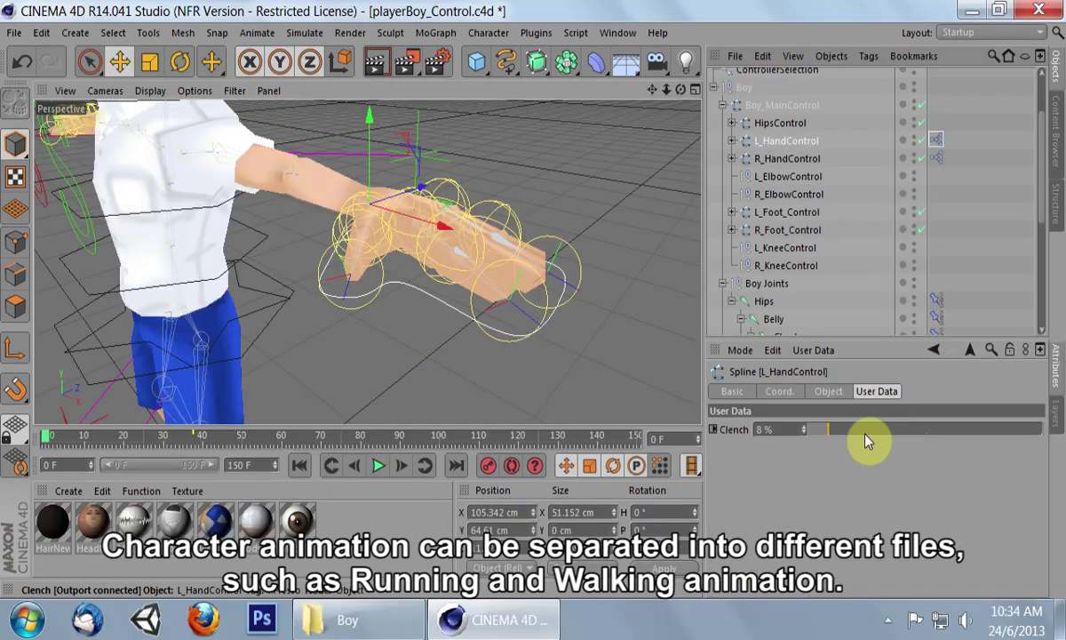
- In playerBoy_Control.c4d, vary the Clench value of L_HandControl and inspect the XPresso setup that drives it
{"action": "mouse_move", "coordinate": [864, 440]}
{"action": "left_mouse_down"}
{"action": "mouse_move", "coordinate": [971, 433]}
{"action": "mouse_move", "coordinate": [861, 440]}
{"action": "left_mouse_up"}
{"action": "double_click", "coordinate": [937, 140]}
{"action": "left_click_drag", "start_coordinate": [449, 88], "coordinate": [588, 49]}
{"action": "left_click", "coordinate": [721, 56]}
{"action": "left_click", "coordinate": [786, 141]}
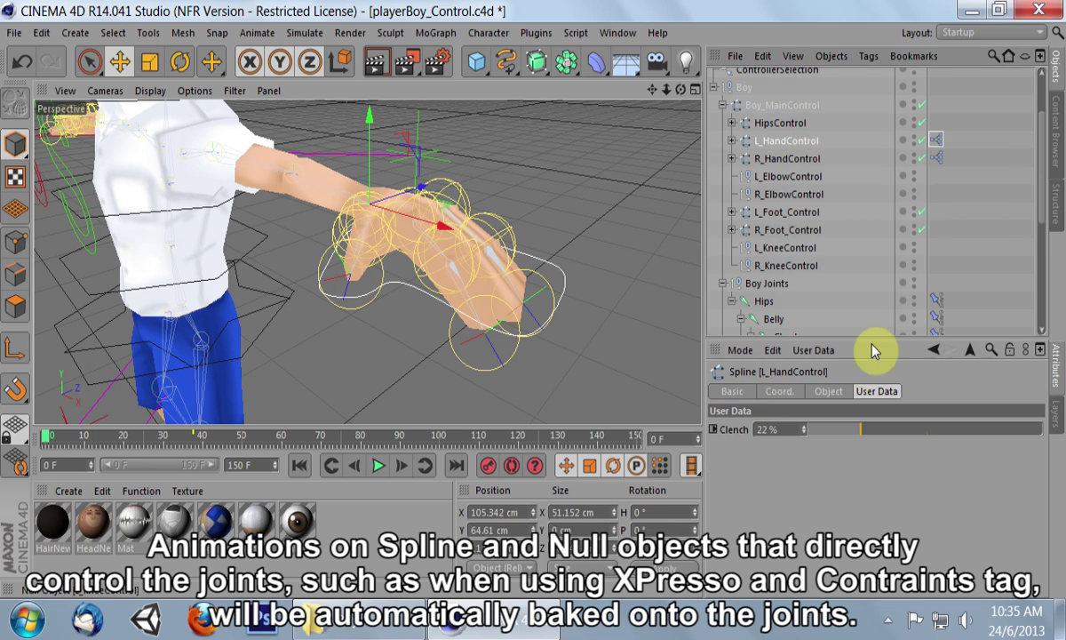
{"action": "mouse_move", "coordinate": [844, 432]}
{"action": "left_mouse_down"}
{"action": "mouse_move", "coordinate": [1016, 424]}
{"action": "mouse_move", "coordinate": [842, 434]}
{"action": "mouse_move", "coordinate": [893, 431]}
{"action": "mouse_move", "coordinate": [856, 424]}
{"action": "left_mouse_up"}
- Inspect the Constraint tag on the Hips joint and move HipsControl to test how the joint follows
{"action": "left_click", "coordinate": [766, 302]}
{"action": "left_click", "coordinate": [929, 301]}
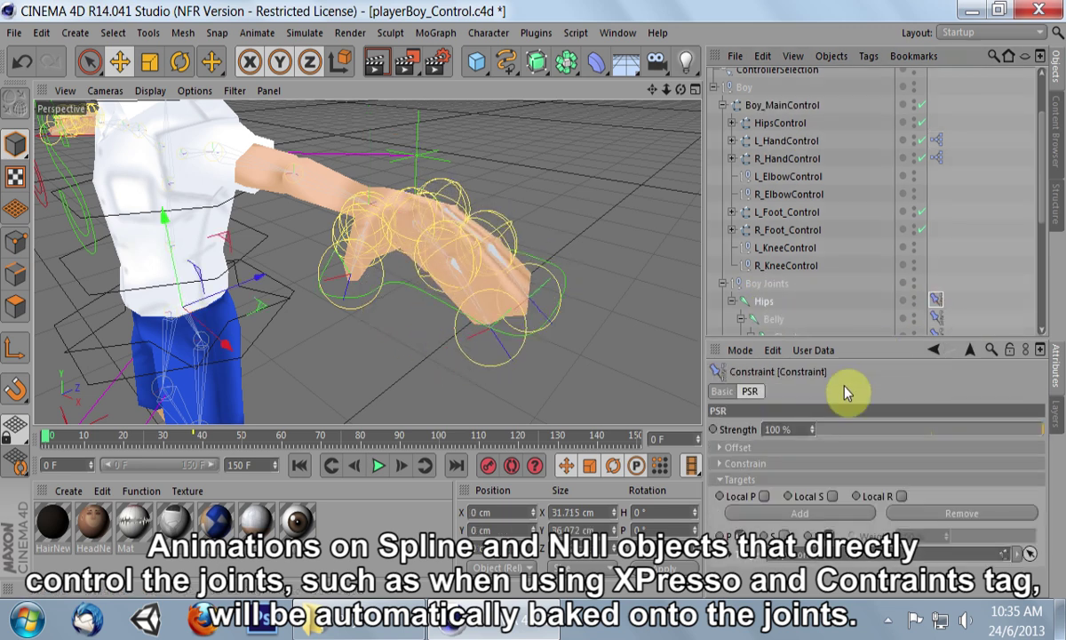
{"action": "left_click", "coordinate": [780, 122]}
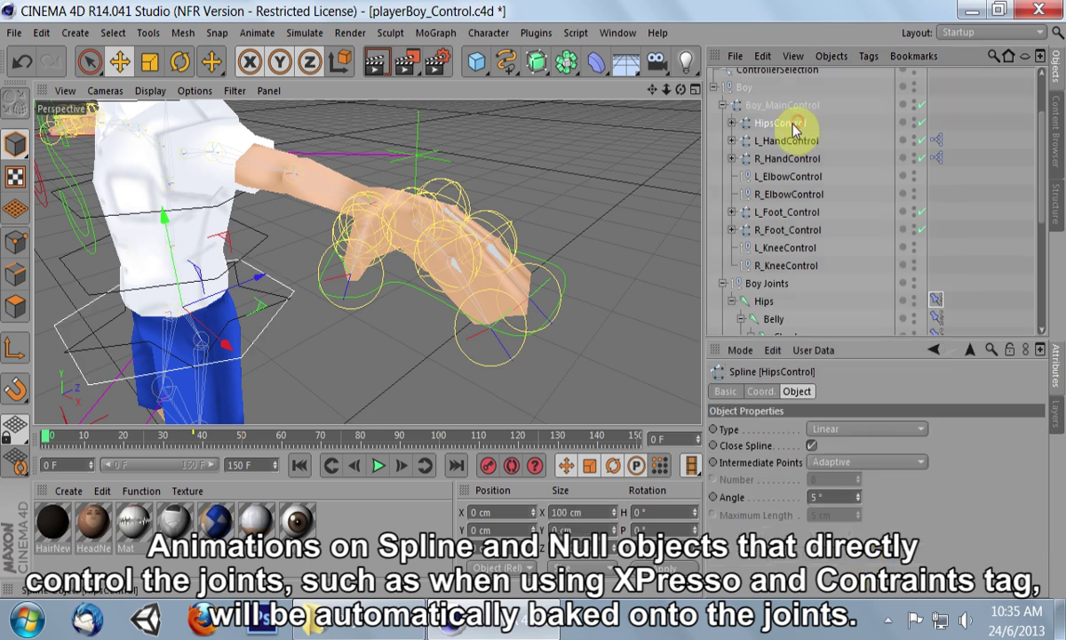
{"action": "scroll", "coordinate": [146, 339], "scroll_direction": "down", "scroll_amount": 4}
{"action": "left_click_drag", "start_coordinate": [146, 340], "coordinate": [203, 299], "text": "alt"}
{"action": "mouse_move", "coordinate": [240, 264]}
{"action": "left_mouse_down"}
{"action": "mouse_move", "coordinate": [264, 275]}
{"action": "mouse_move", "coordinate": [262, 306]}
{"action": "mouse_move", "coordinate": [238, 278]}
{"action": "left_mouse_up"}
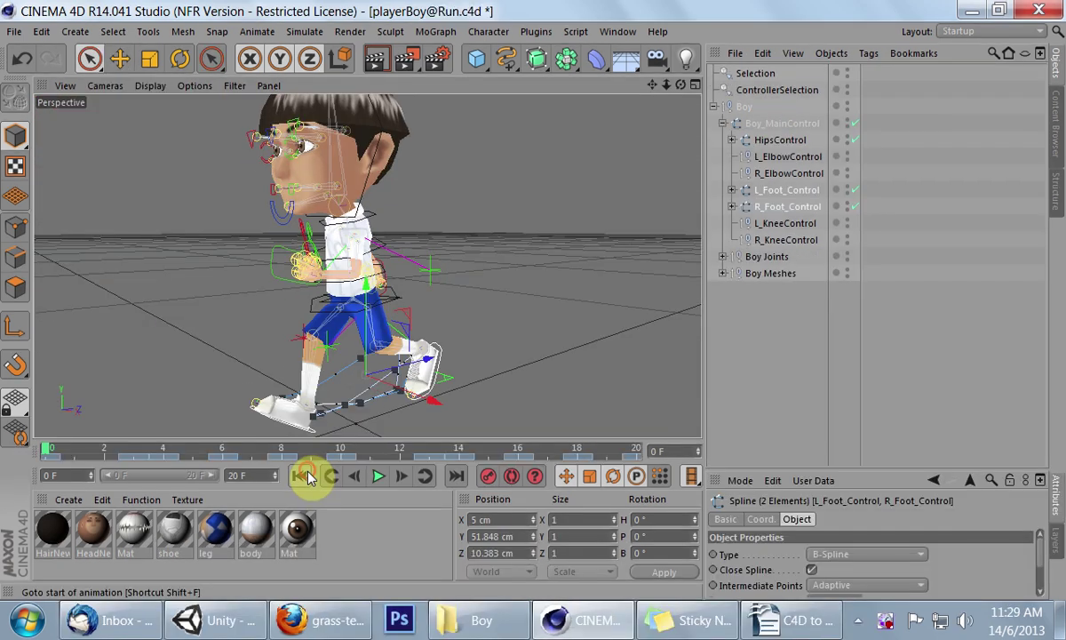
{"action": "left_click", "coordinate": [15, 31]}
{"action": "mouse_move", "coordinate": [100, 296]}
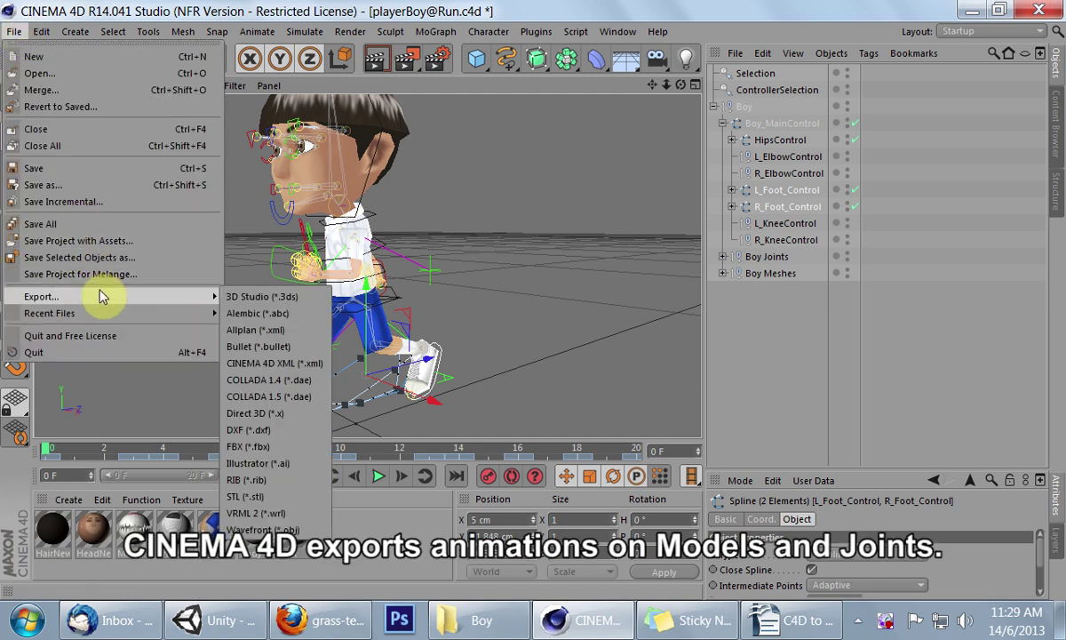
{"action": "left_click", "coordinate": [267, 445]}
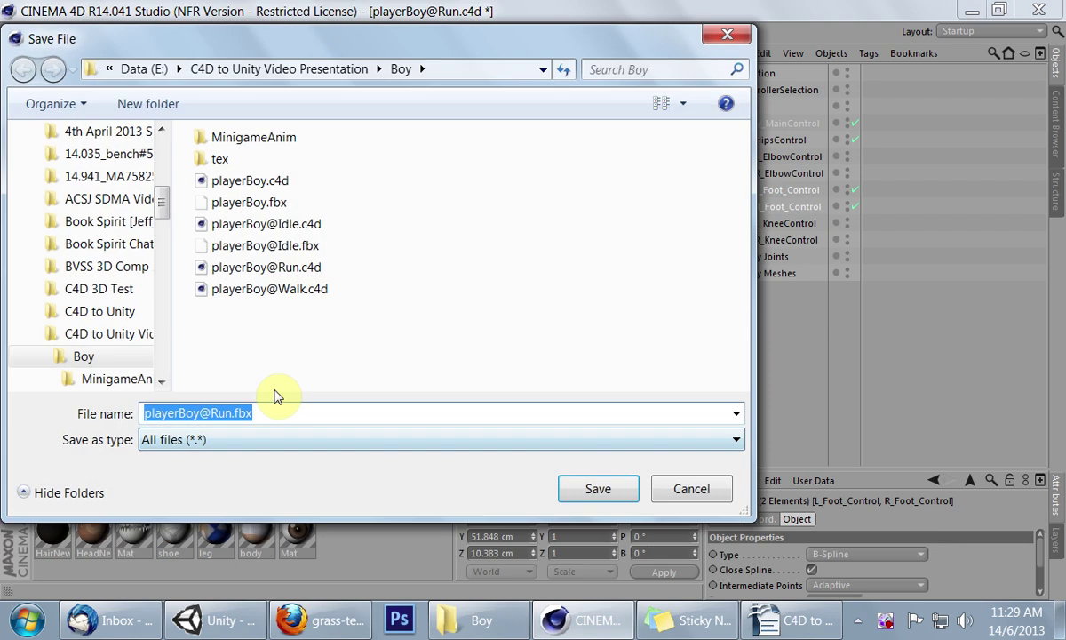
{"action": "left_click", "coordinate": [575, 489]}
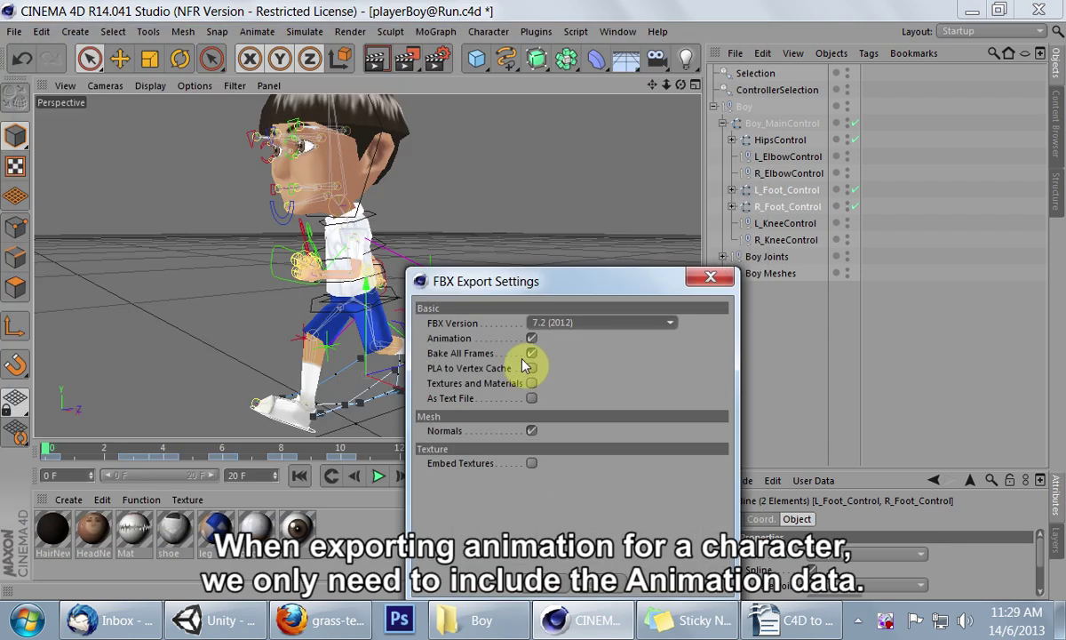
- Export with Animation and Bake All Frames enabled, leaving Textures and Materials and Embed Textures off
{"action": "left_click", "coordinate": [529, 342]}
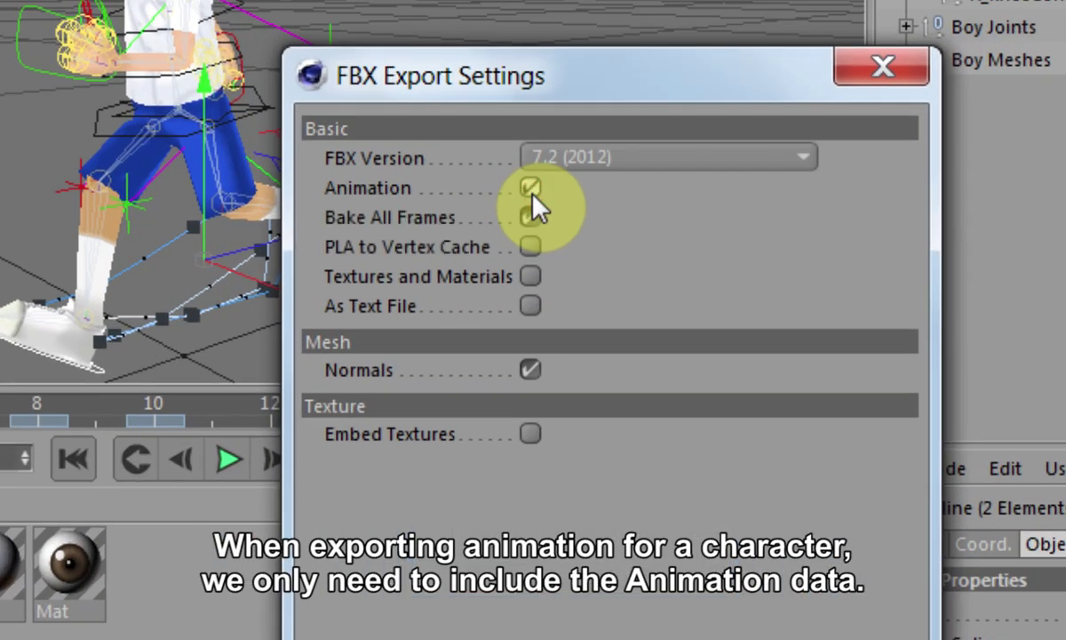
{"action": "left_click", "coordinate": [535, 275]}
{"action": "left_click", "coordinate": [535, 275]}
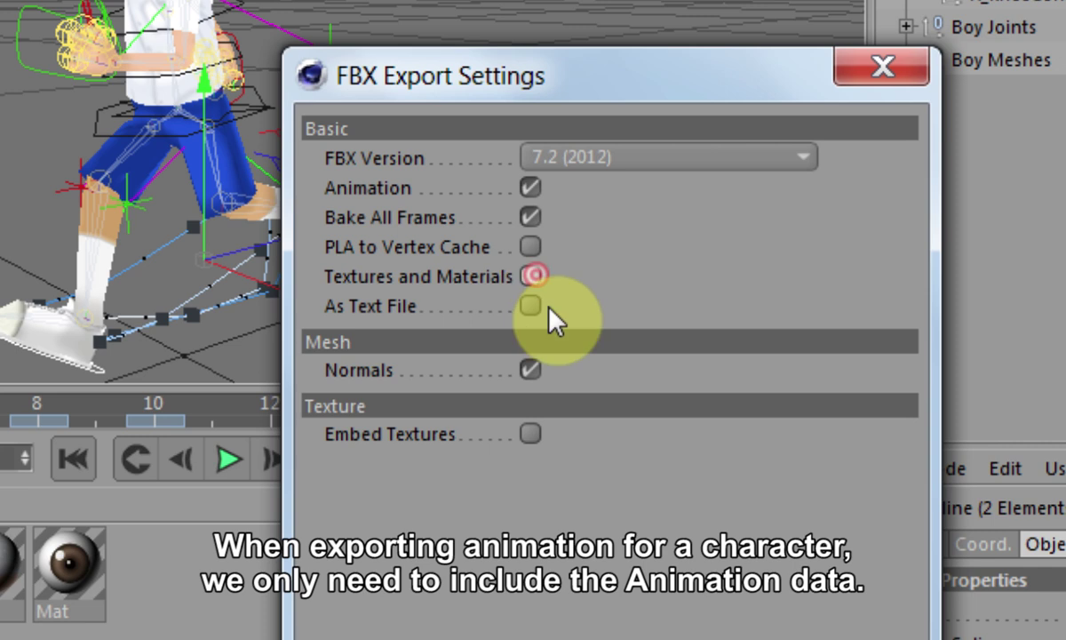
{"action": "left_click", "coordinate": [531, 433]}
{"action": "left_click", "coordinate": [391, 187]}
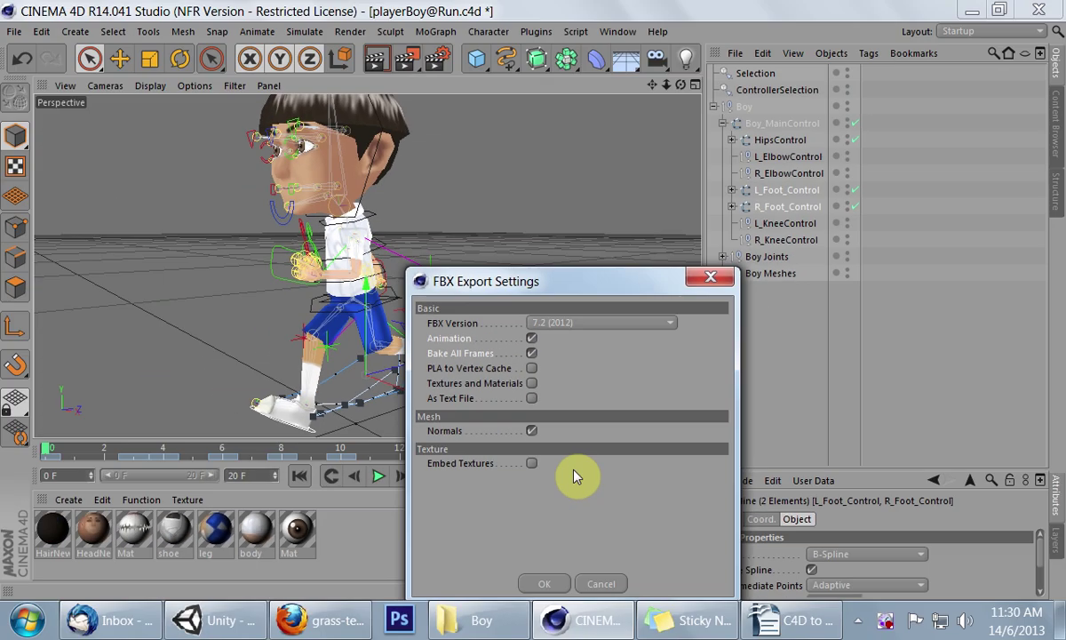
{"action": "left_click", "coordinate": [547, 583]}
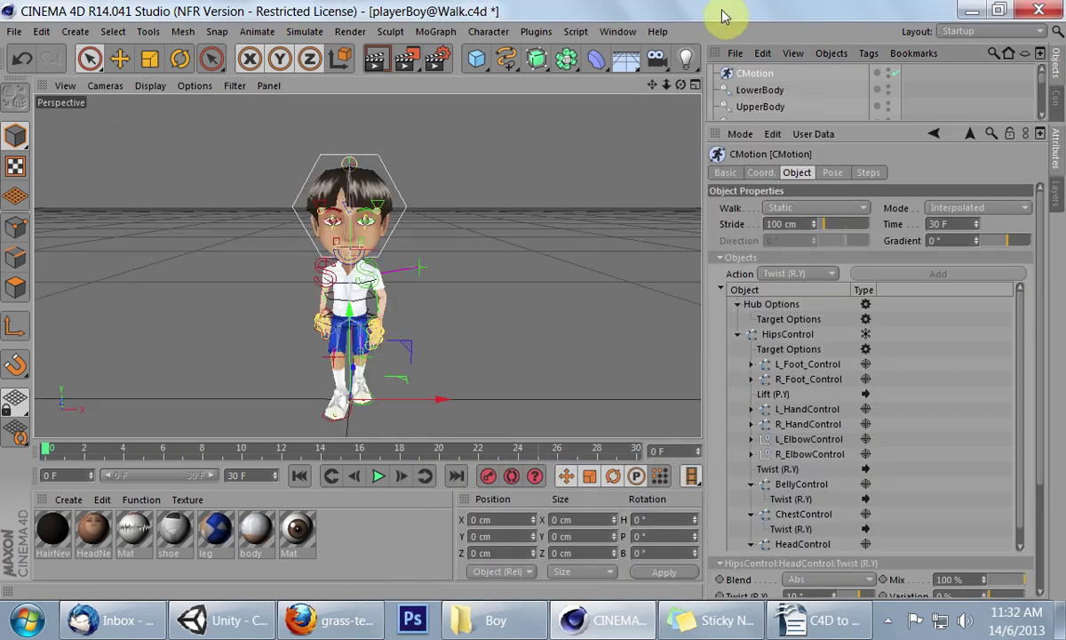
{"action": "left_click", "coordinate": [489, 34]}
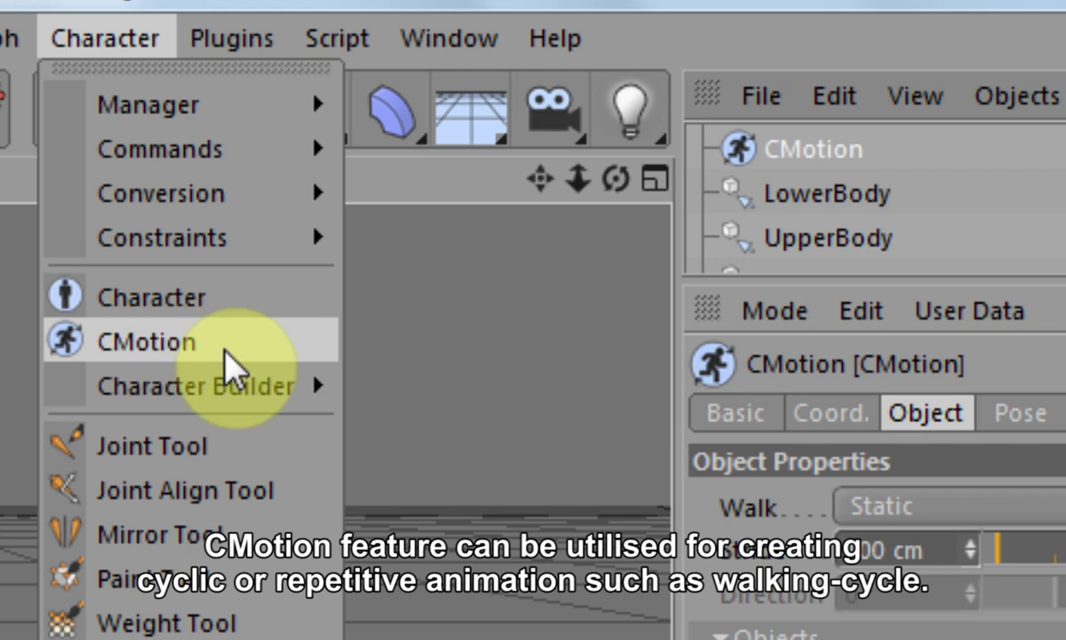
{"action": "left_click", "coordinate": [745, 148]}
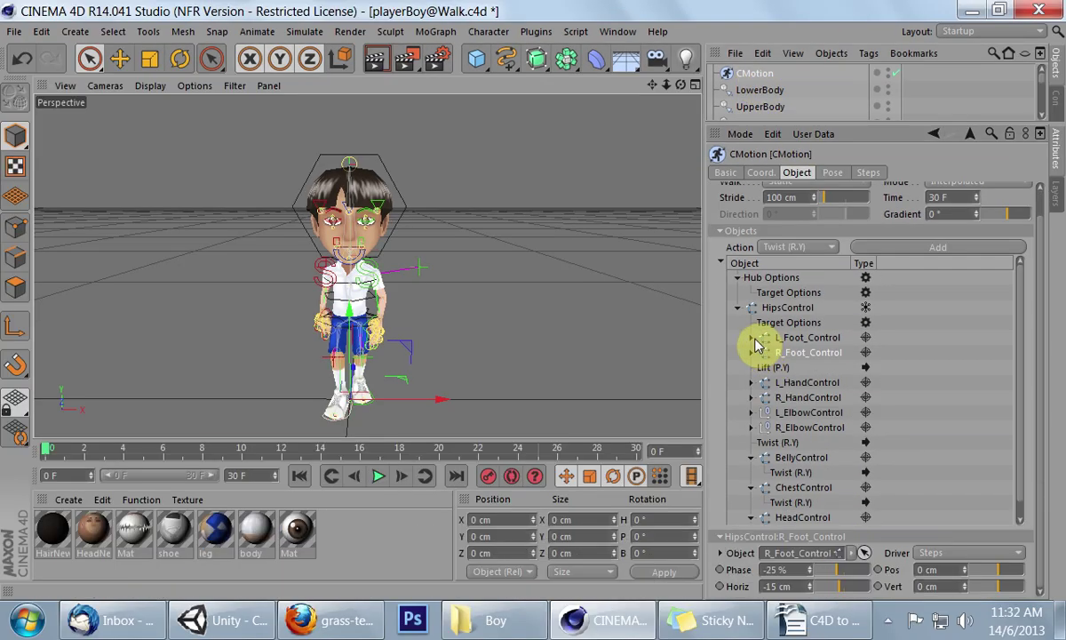
{"action": "left_click", "coordinate": [751, 337]}
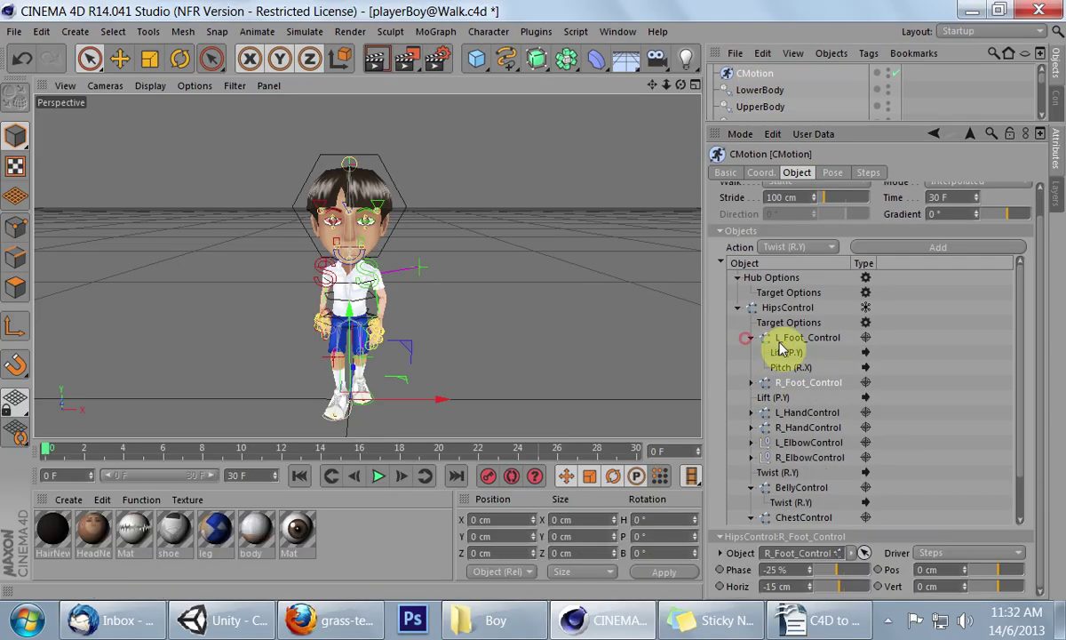
{"action": "left_click", "coordinate": [797, 365]}
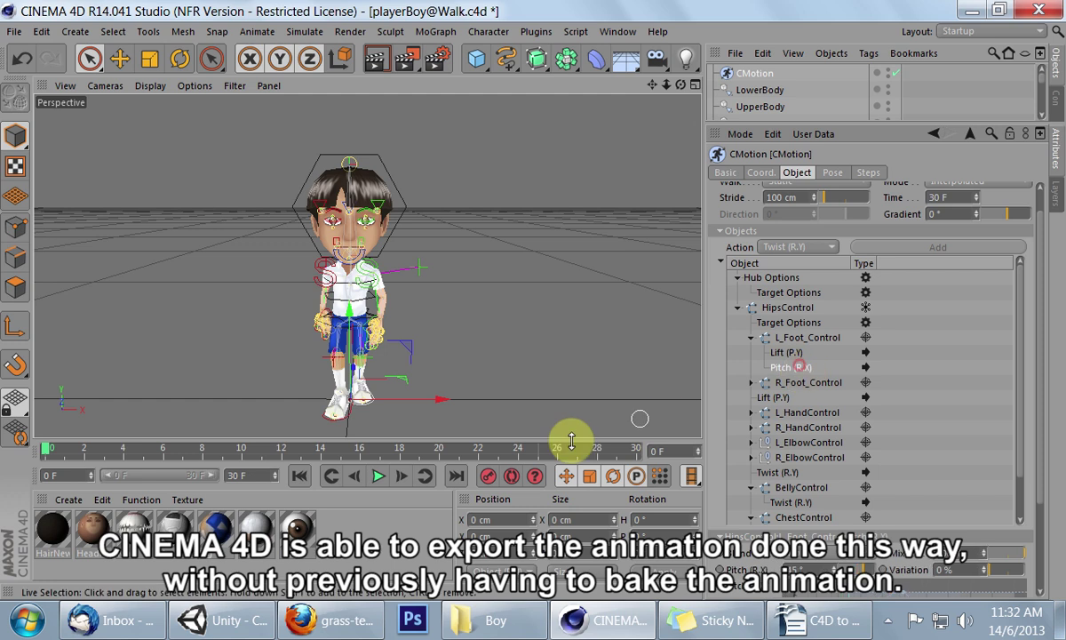
- Play the CMotion walk cycle and review the character's movement from the side and at an angle
{"action": "left_click", "coordinate": [382, 477]}
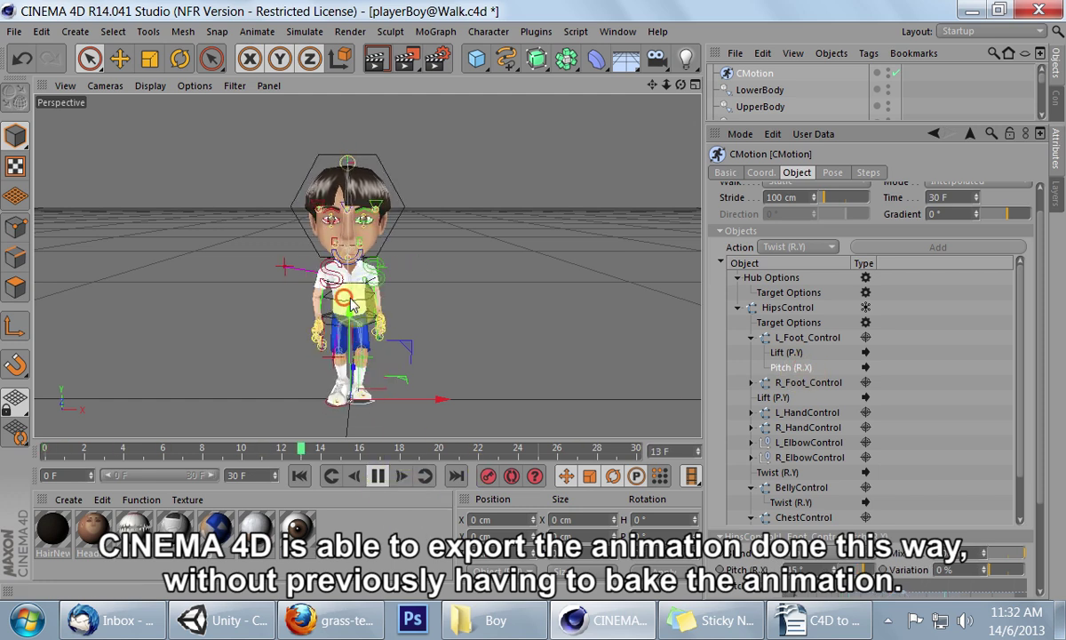
{"action": "left_click_drag", "start_coordinate": [349, 298], "coordinate": [571, 258], "text": "alt"}
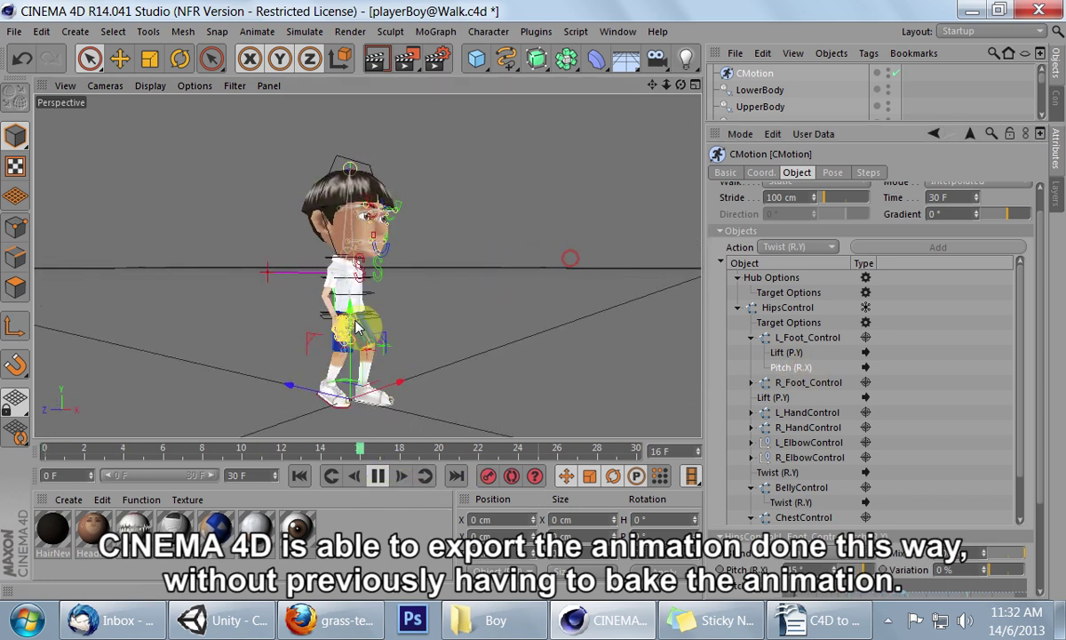
{"action": "right_click_drag", "start_coordinate": [357, 327], "coordinate": [398, 320], "text": "alt"}
{"action": "middle_click_drag", "start_coordinate": [340, 328], "coordinate": [359, 298], "text": "alt"}
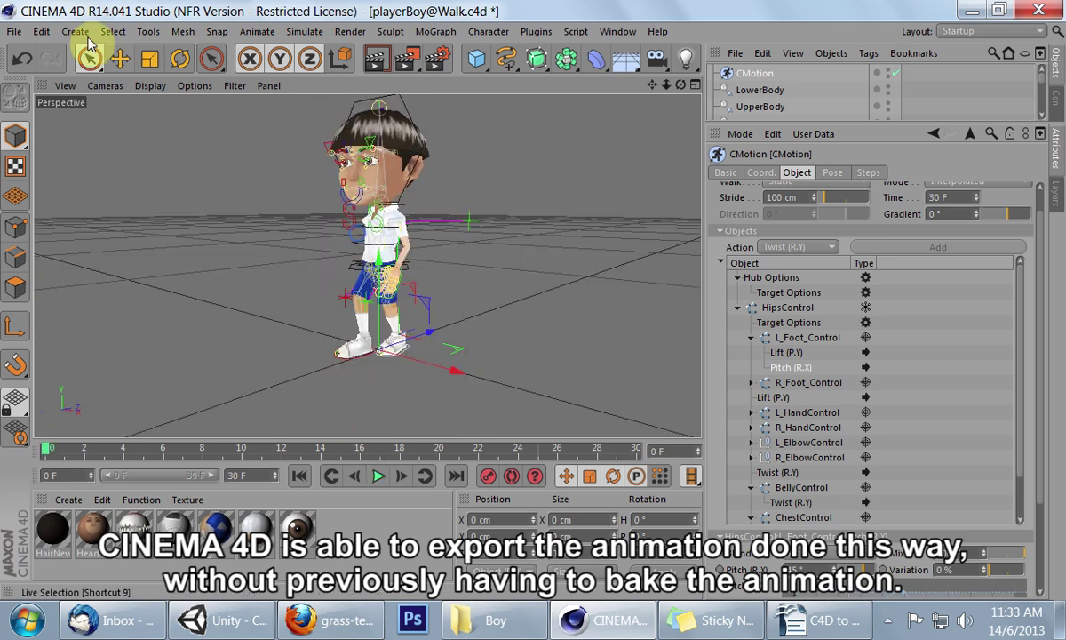
{"action": "left_click", "coordinate": [13, 32]}
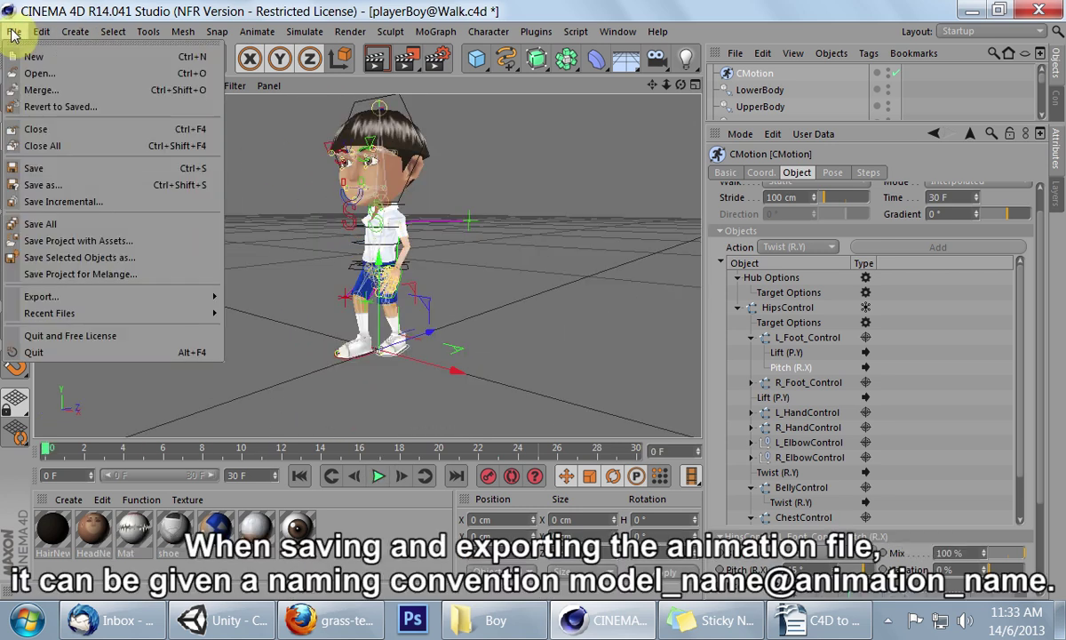
{"action": "mouse_move", "coordinate": [56, 296]}
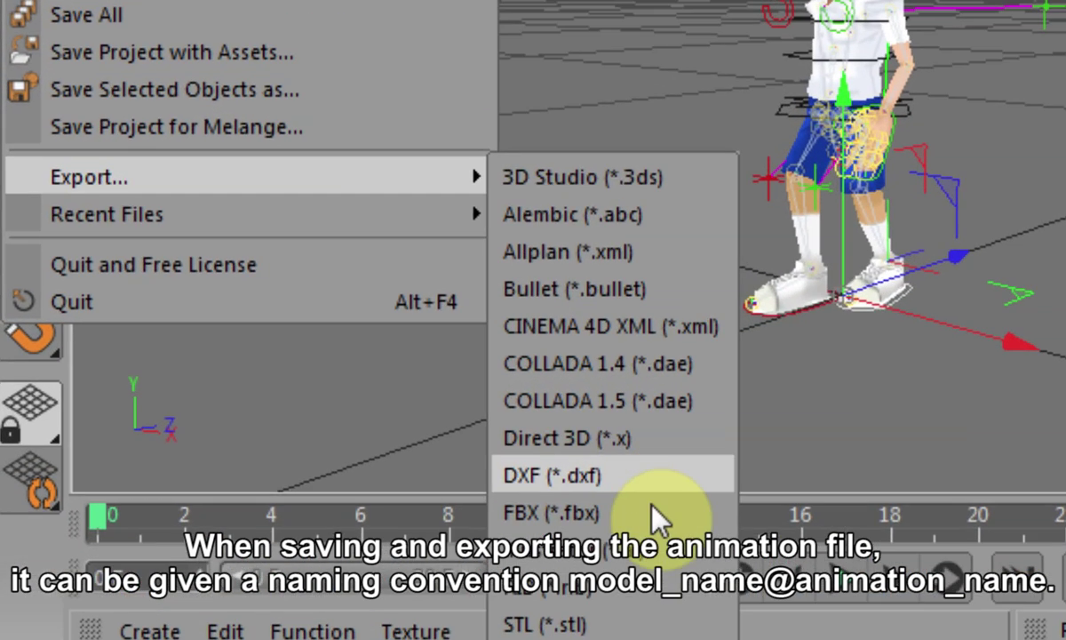
{"action": "left_click", "coordinate": [248, 446]}
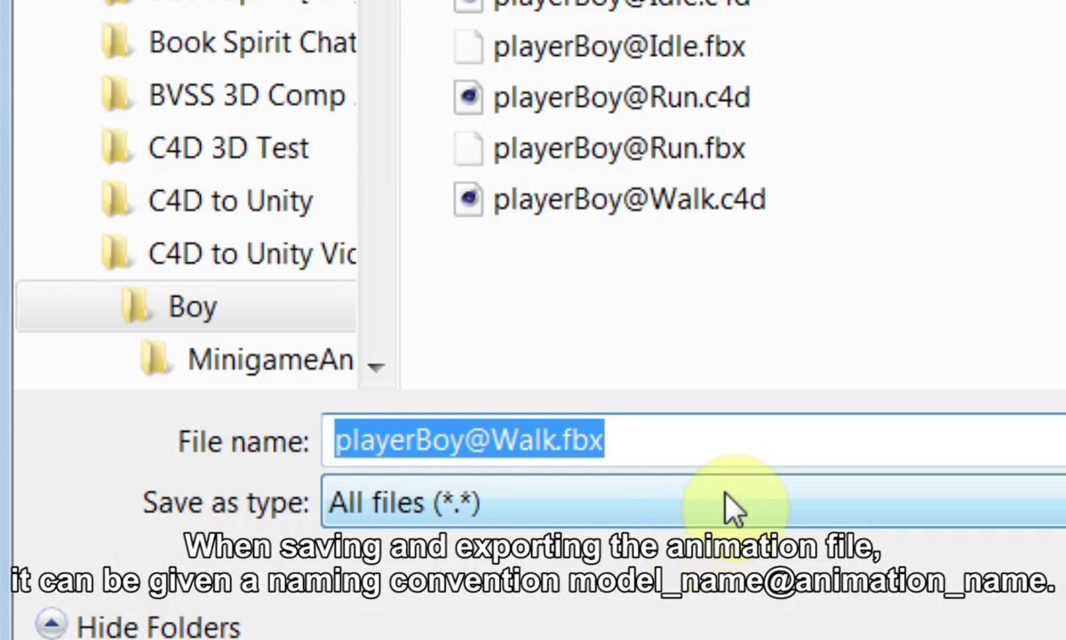
{"action": "left_click", "coordinate": [491, 440]}
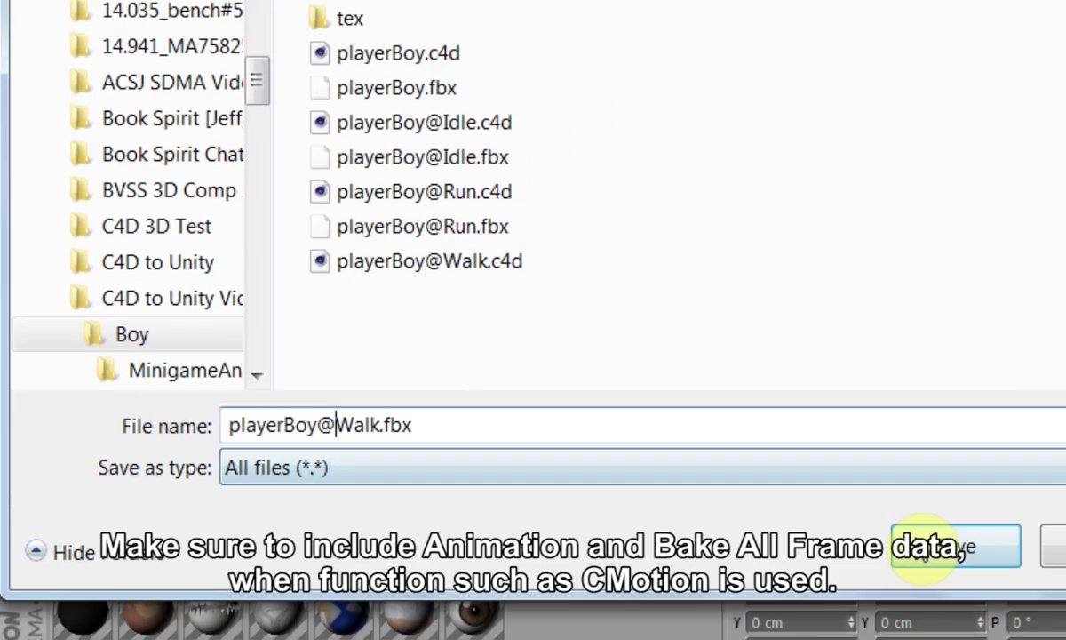
{"action": "left_click", "coordinate": [942, 546]}
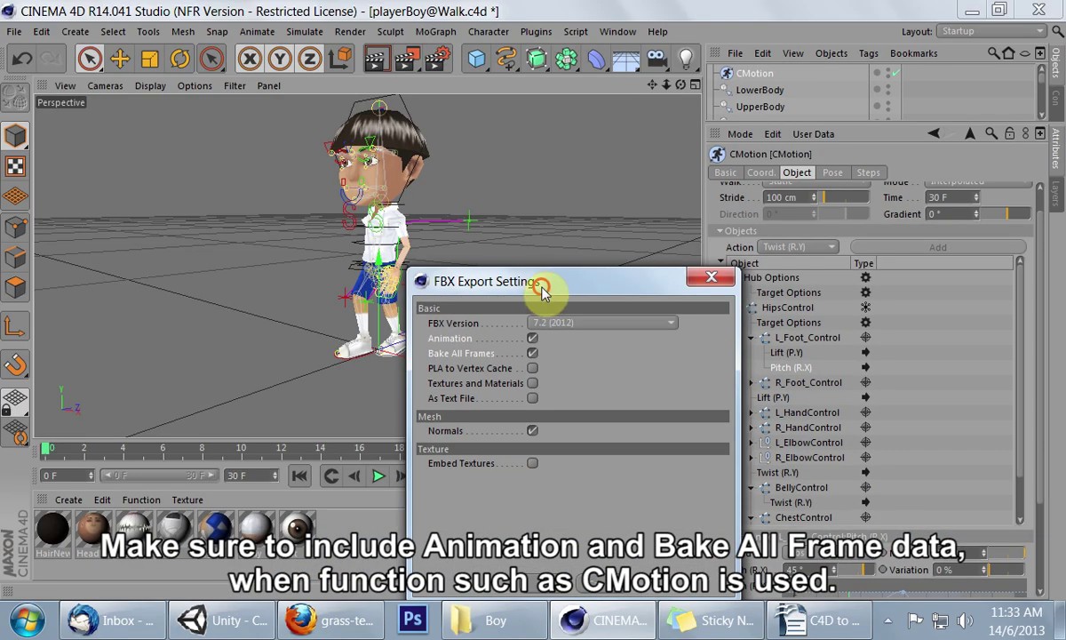
{"action": "left_click_drag", "start_coordinate": [541, 286], "coordinate": [539, 181]}
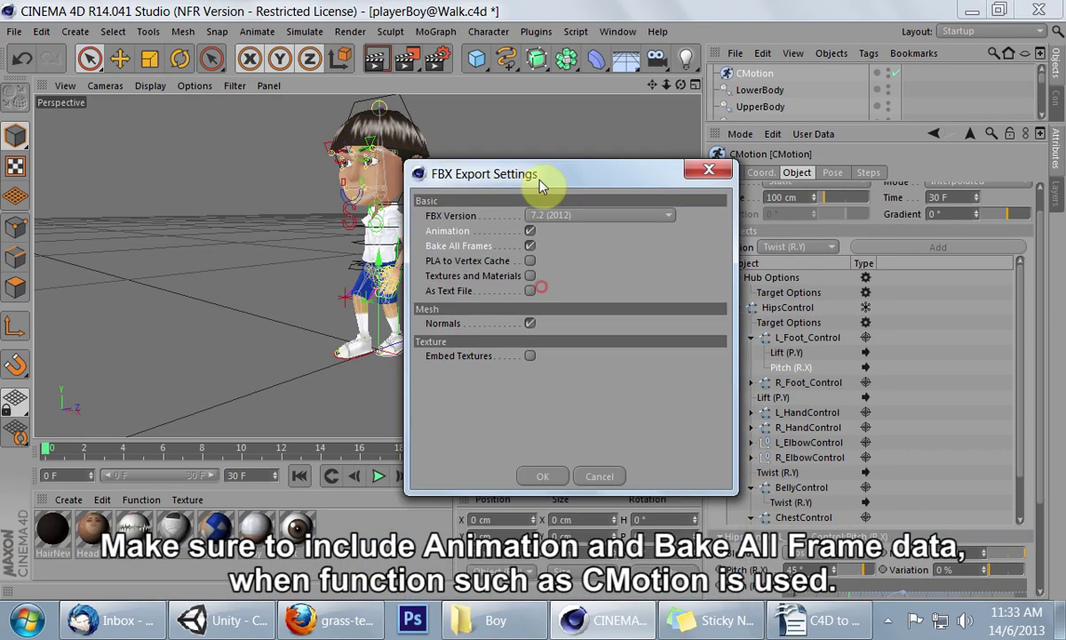
{"action": "left_click", "coordinate": [550, 480]}
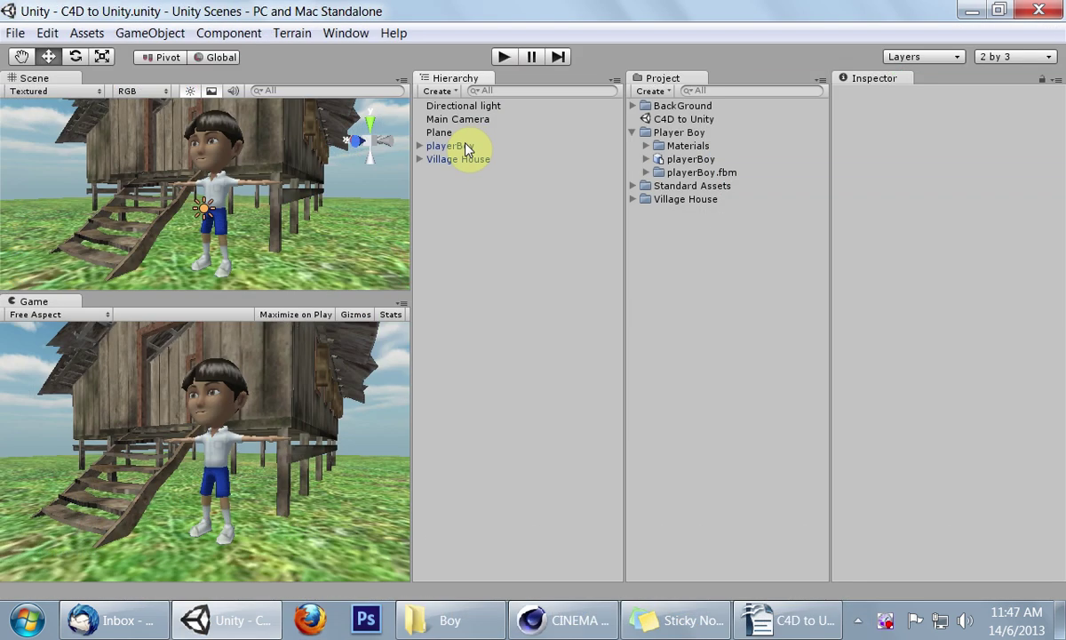
{"action": "left_click", "coordinate": [467, 148]}
{"action": "left_click", "coordinate": [886, 264]}
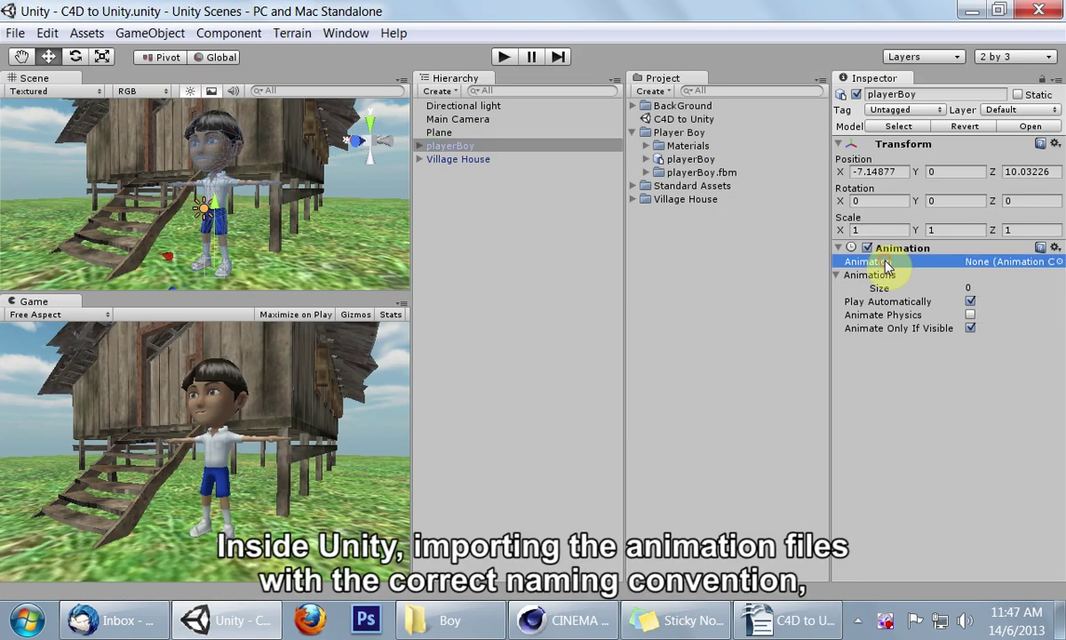
{"action": "left_click", "coordinate": [434, 621]}
{"action": "left_click", "coordinate": [562, 293]}
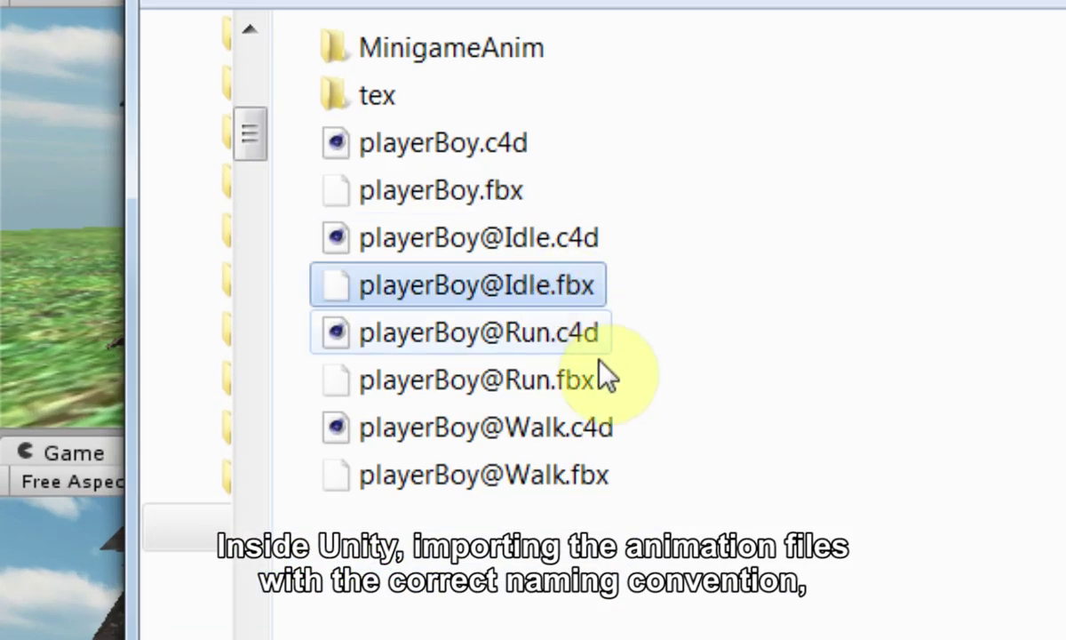
{"action": "left_click", "coordinate": [579, 384], "text": "ctrl"}
{"action": "left_click", "coordinate": [595, 478], "text": "ctrl"}
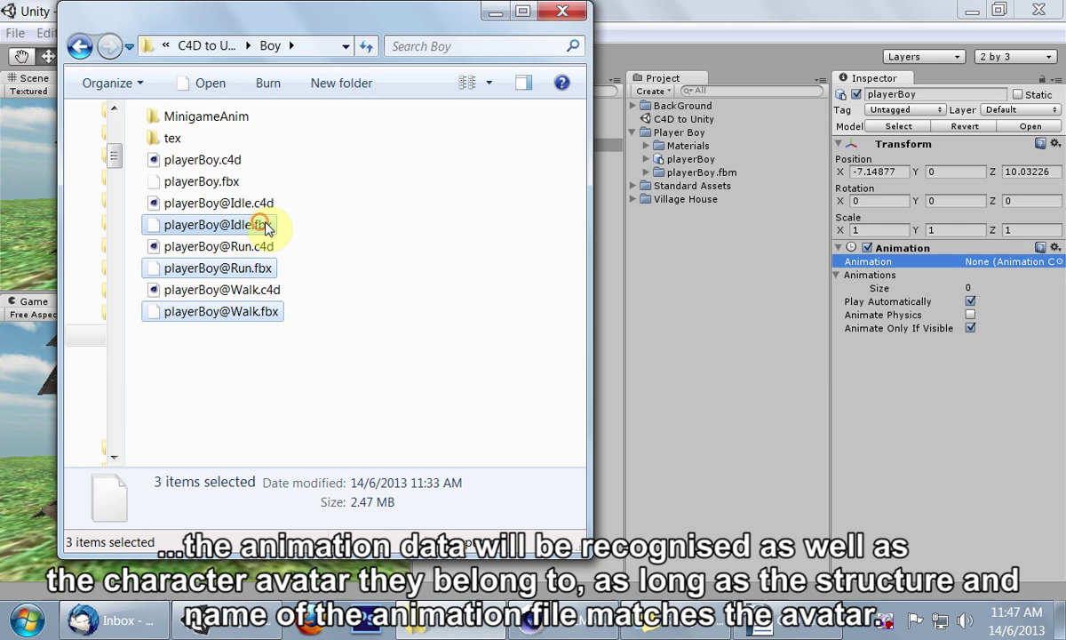
{"action": "left_click_drag", "start_coordinate": [546, 289], "coordinate": [1065, 249]}
{"action": "left_click_drag", "start_coordinate": [511, 208], "coordinate": [673, 132]}
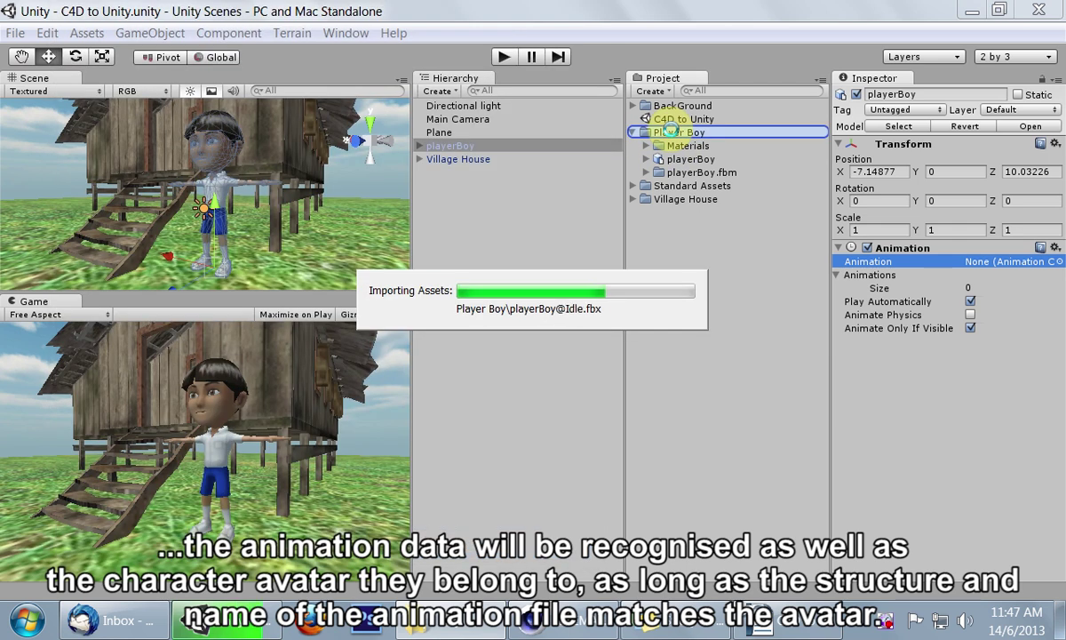
- Examine the Idle, Run and Walk clips assigned in the Animation component of playerBoy in the scene
{"action": "left_click", "coordinate": [702, 185]}
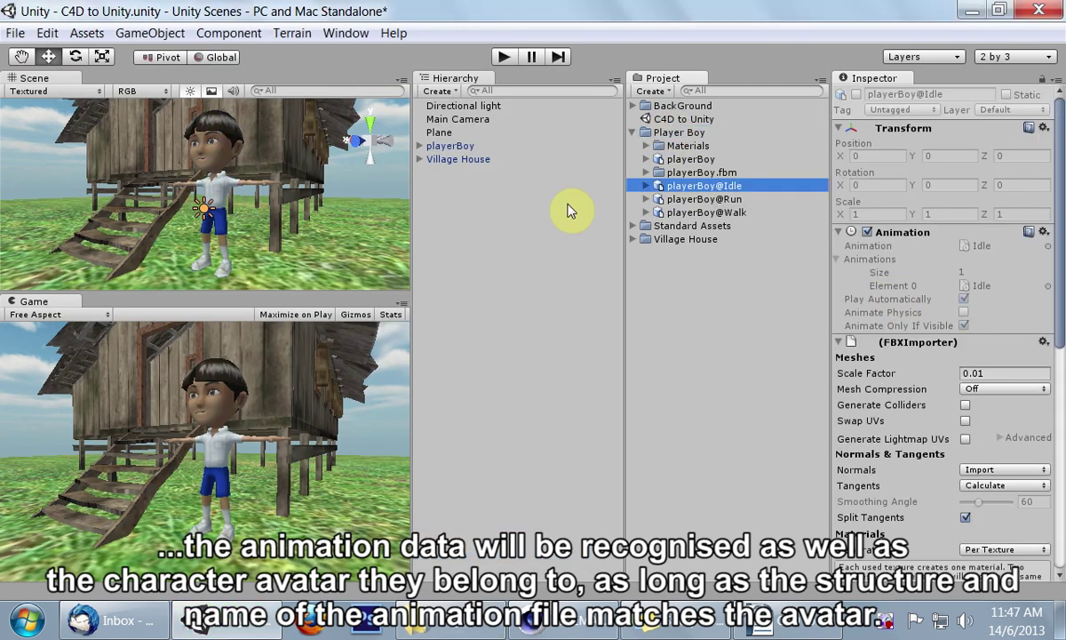
{"action": "left_click", "coordinate": [450, 149]}
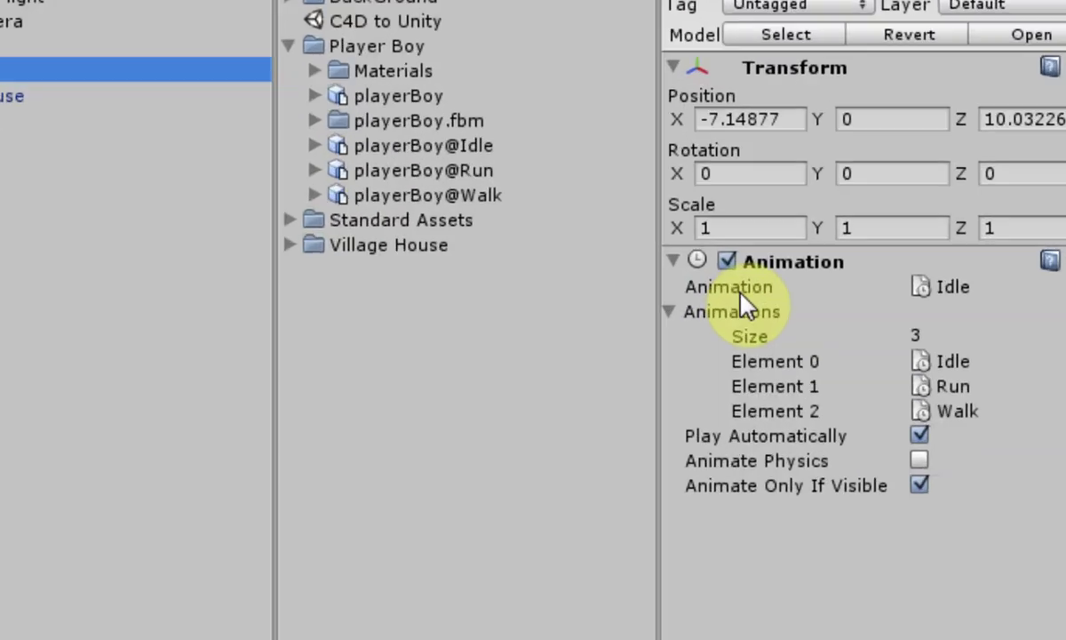
{"action": "left_click", "coordinate": [877, 263]}
{"action": "left_click", "coordinate": [884, 301]}
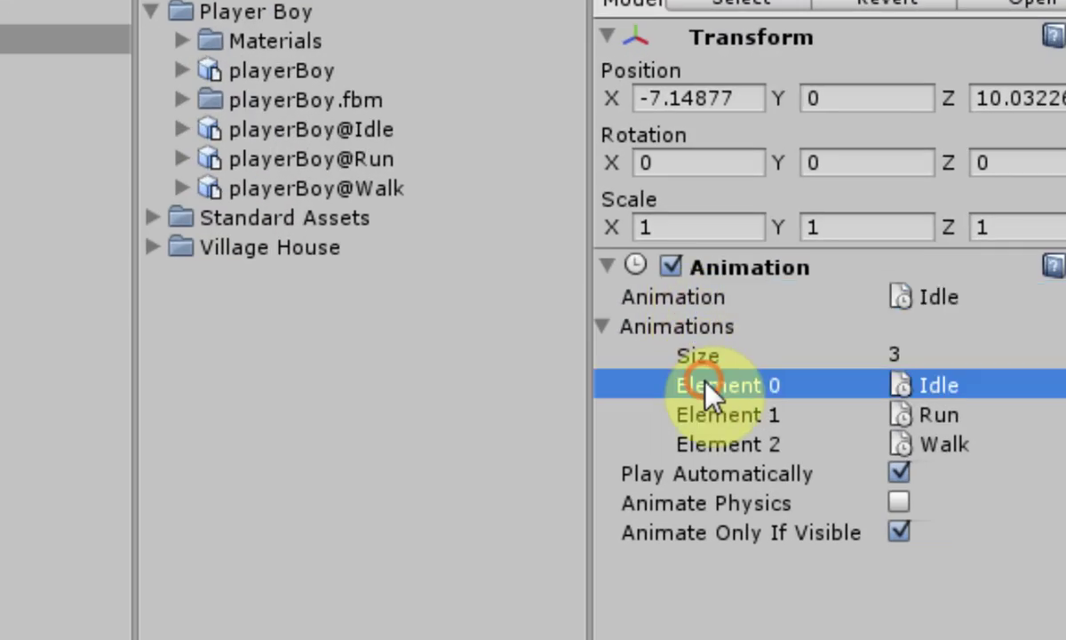
{"action": "left_click", "coordinate": [708, 414]}
{"action": "left_click", "coordinate": [714, 443]}
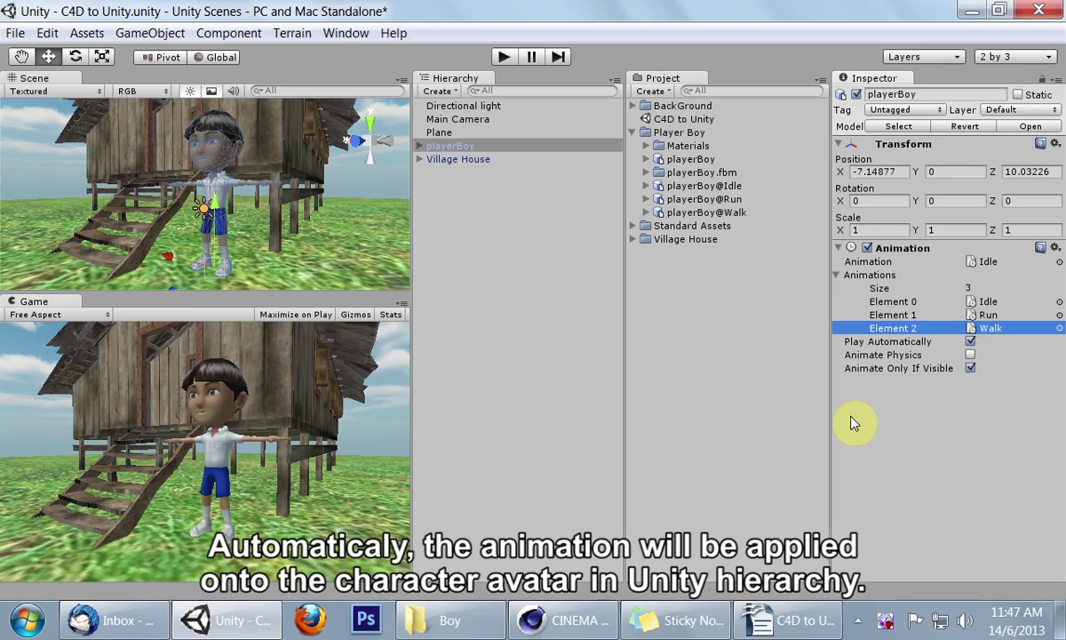
- Set the Animation Wrap Mode of the playerBoy@Idle asset to Loop and apply the import settings
{"action": "left_click", "coordinate": [714, 187]}
{"action": "scroll", "coordinate": [961, 285], "scroll_direction": "down", "scroll_amount": 10}
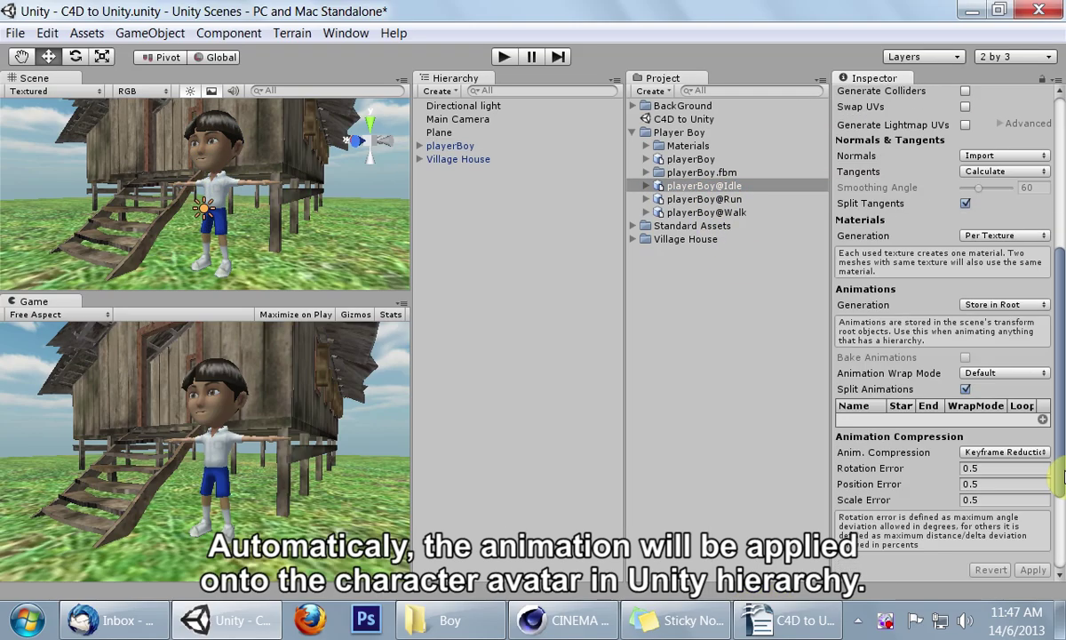
{"action": "left_click", "coordinate": [1004, 369]}
{"action": "left_click", "coordinate": [964, 414]}
{"action": "left_click", "coordinate": [1030, 565]}
- Set the Animation Wrap Mode of the playerBoy@Run asset to Loop and apply the import settings
{"action": "left_click", "coordinate": [711, 199]}
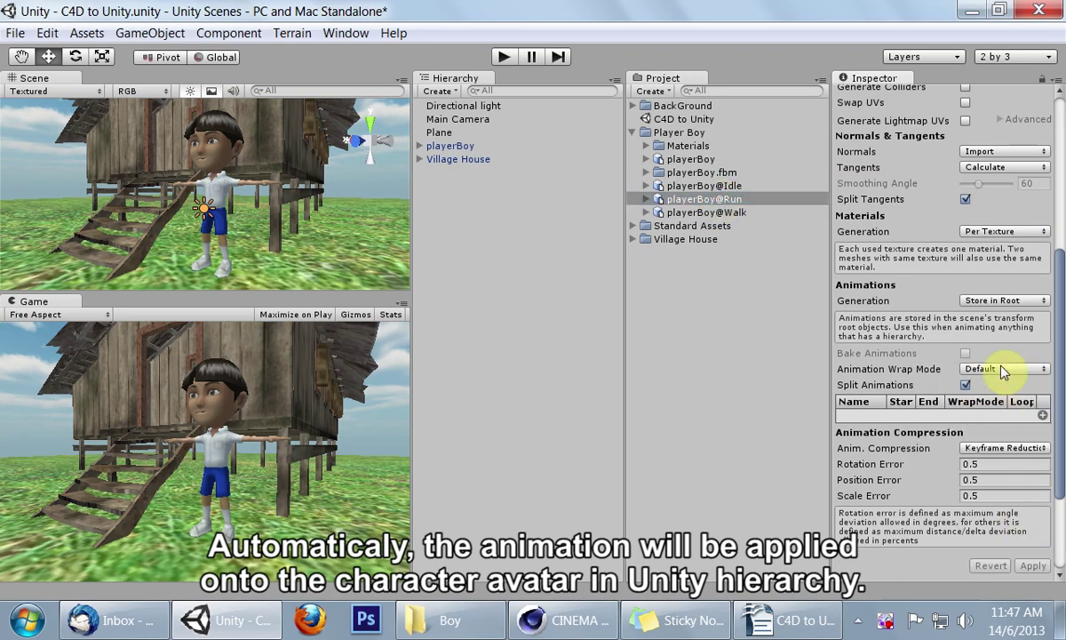
{"action": "left_click", "coordinate": [1004, 369]}
{"action": "left_click", "coordinate": [964, 414]}
{"action": "left_click", "coordinate": [1031, 565]}
- Set the Animation Wrap Mode of the playerBoy@Walk asset to Loop
{"action": "left_click", "coordinate": [711, 213]}
{"action": "left_click", "coordinate": [1004, 369]}
{"action": "left_click", "coordinate": [1010, 415]}
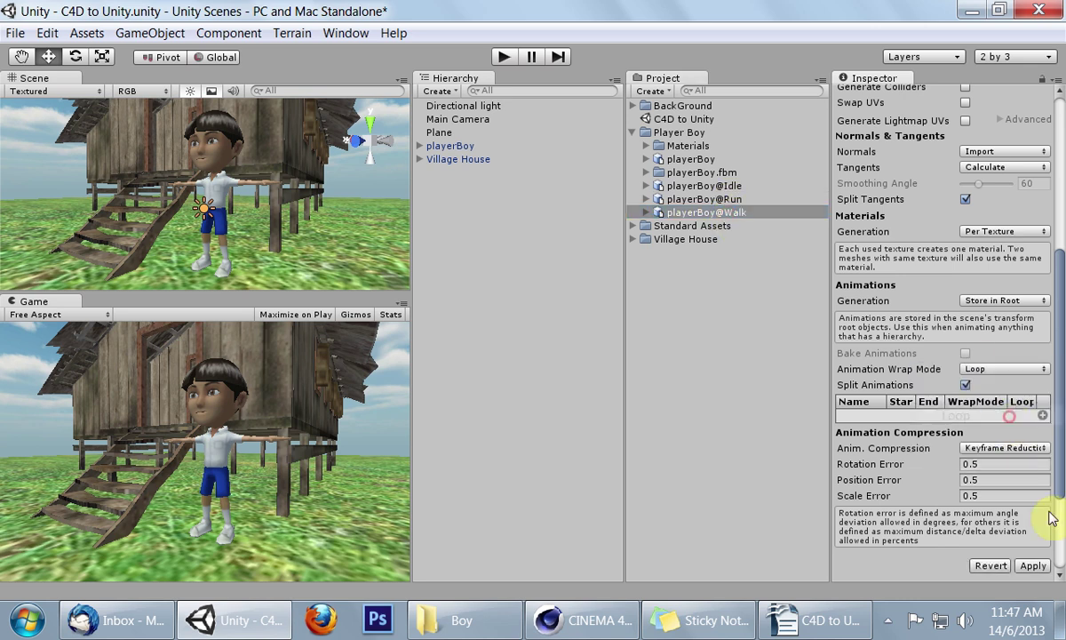
- Run the scene with playerBoy selected to preview the character's animation, and stop the playback
{"action": "left_click", "coordinate": [451, 146]}
{"action": "left_click", "coordinate": [504, 57]}
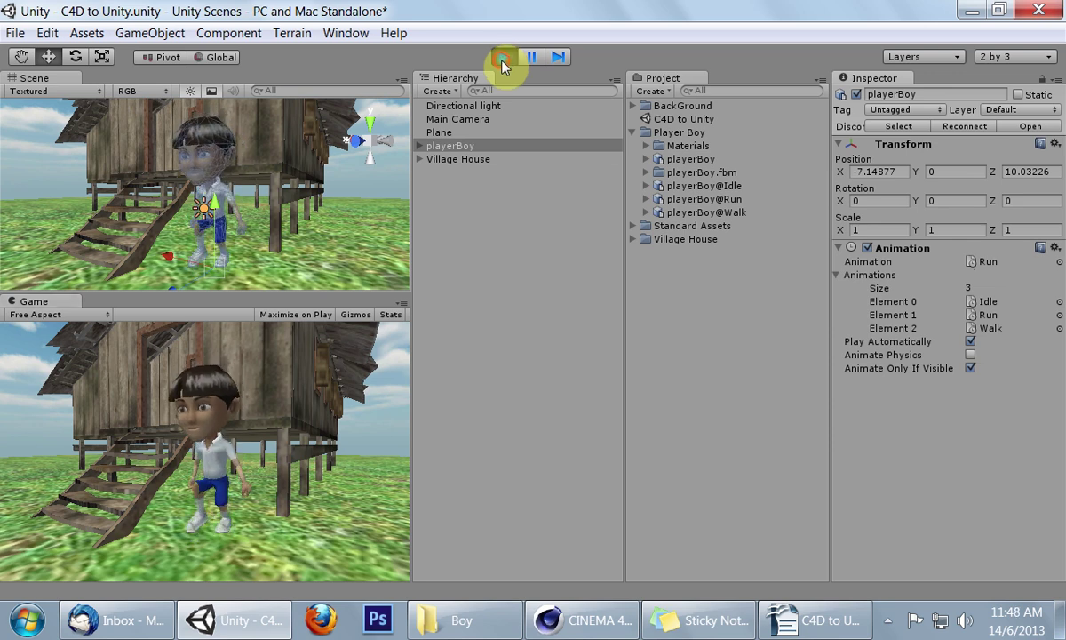
{"action": "left_click", "coordinate": [503, 57]}
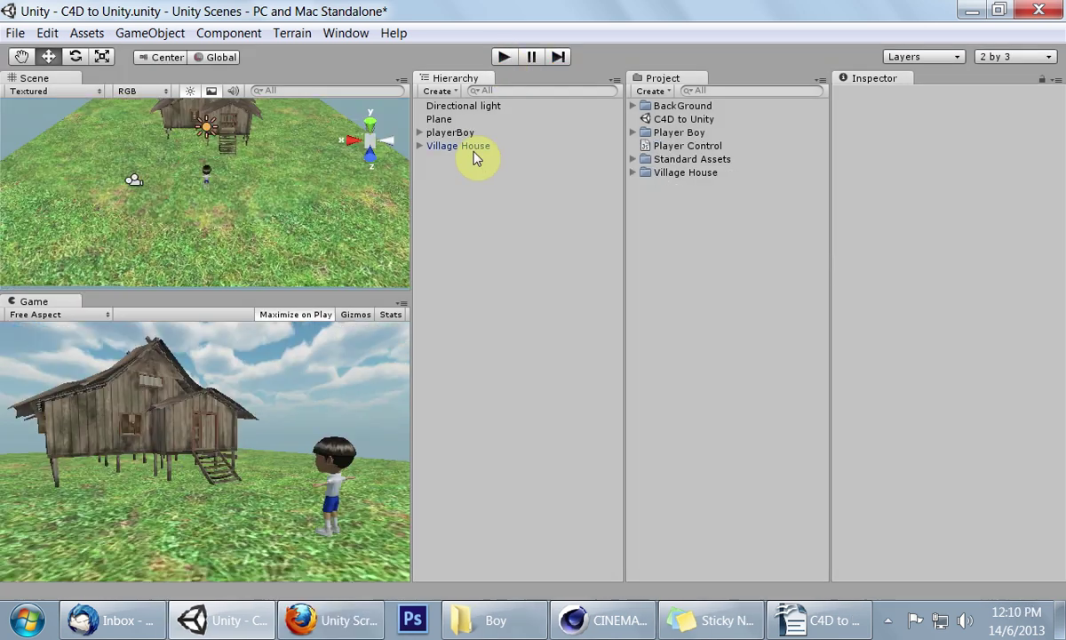
- Attach the Player Control script to playerBoy in the scene
{"action": "left_click", "coordinate": [462, 132]}
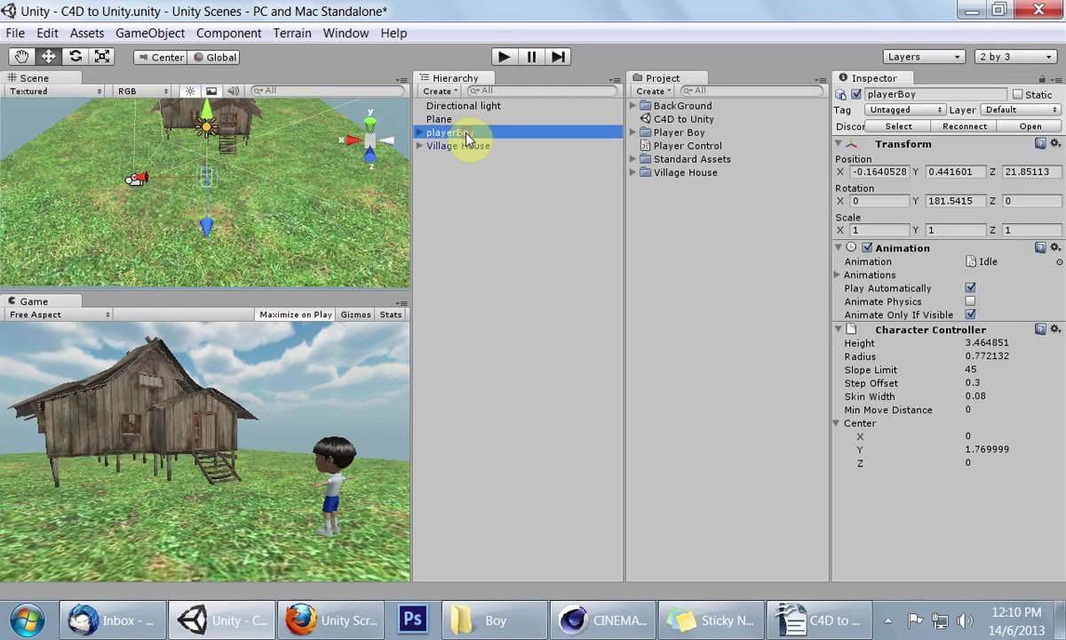
{"action": "left_click", "coordinate": [668, 153]}
{"action": "left_click_drag", "start_coordinate": [668, 152], "coordinate": [469, 135]}
{"action": "left_click", "coordinate": [464, 184]}
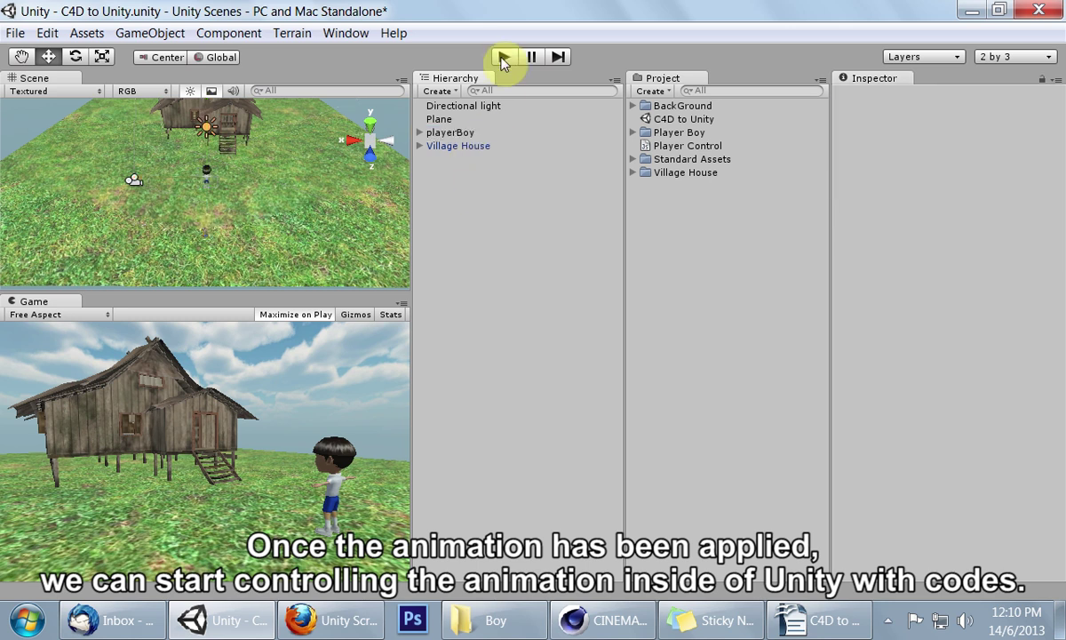
- Run the scene and walk the boy character forward to test the scripted animation control
{"action": "left_click", "coordinate": [502, 57]}
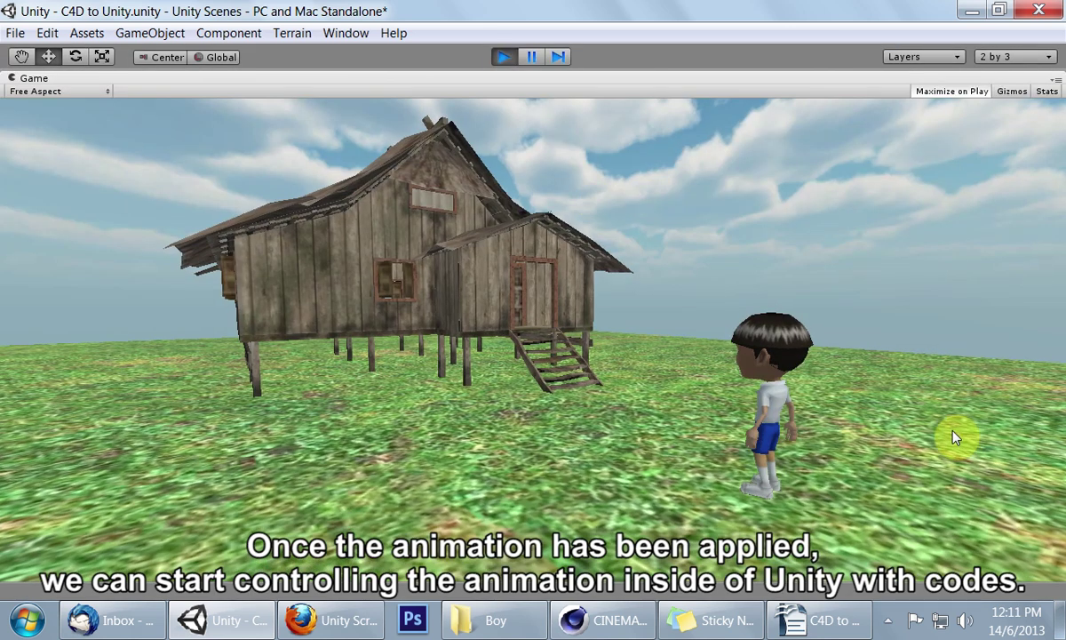
{"action": "key", "text": "Up"}
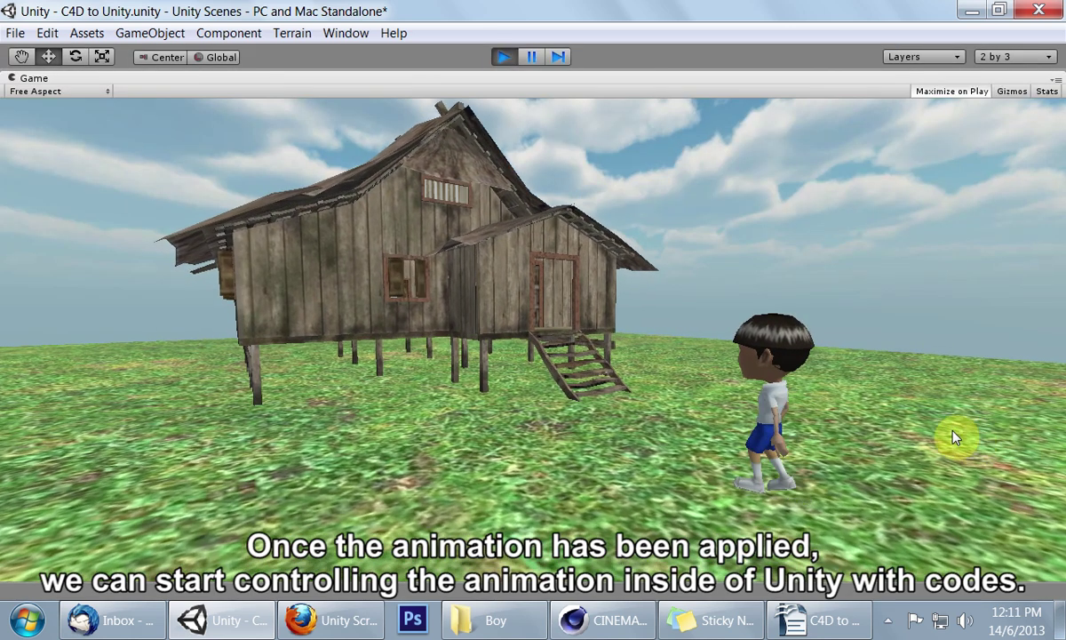